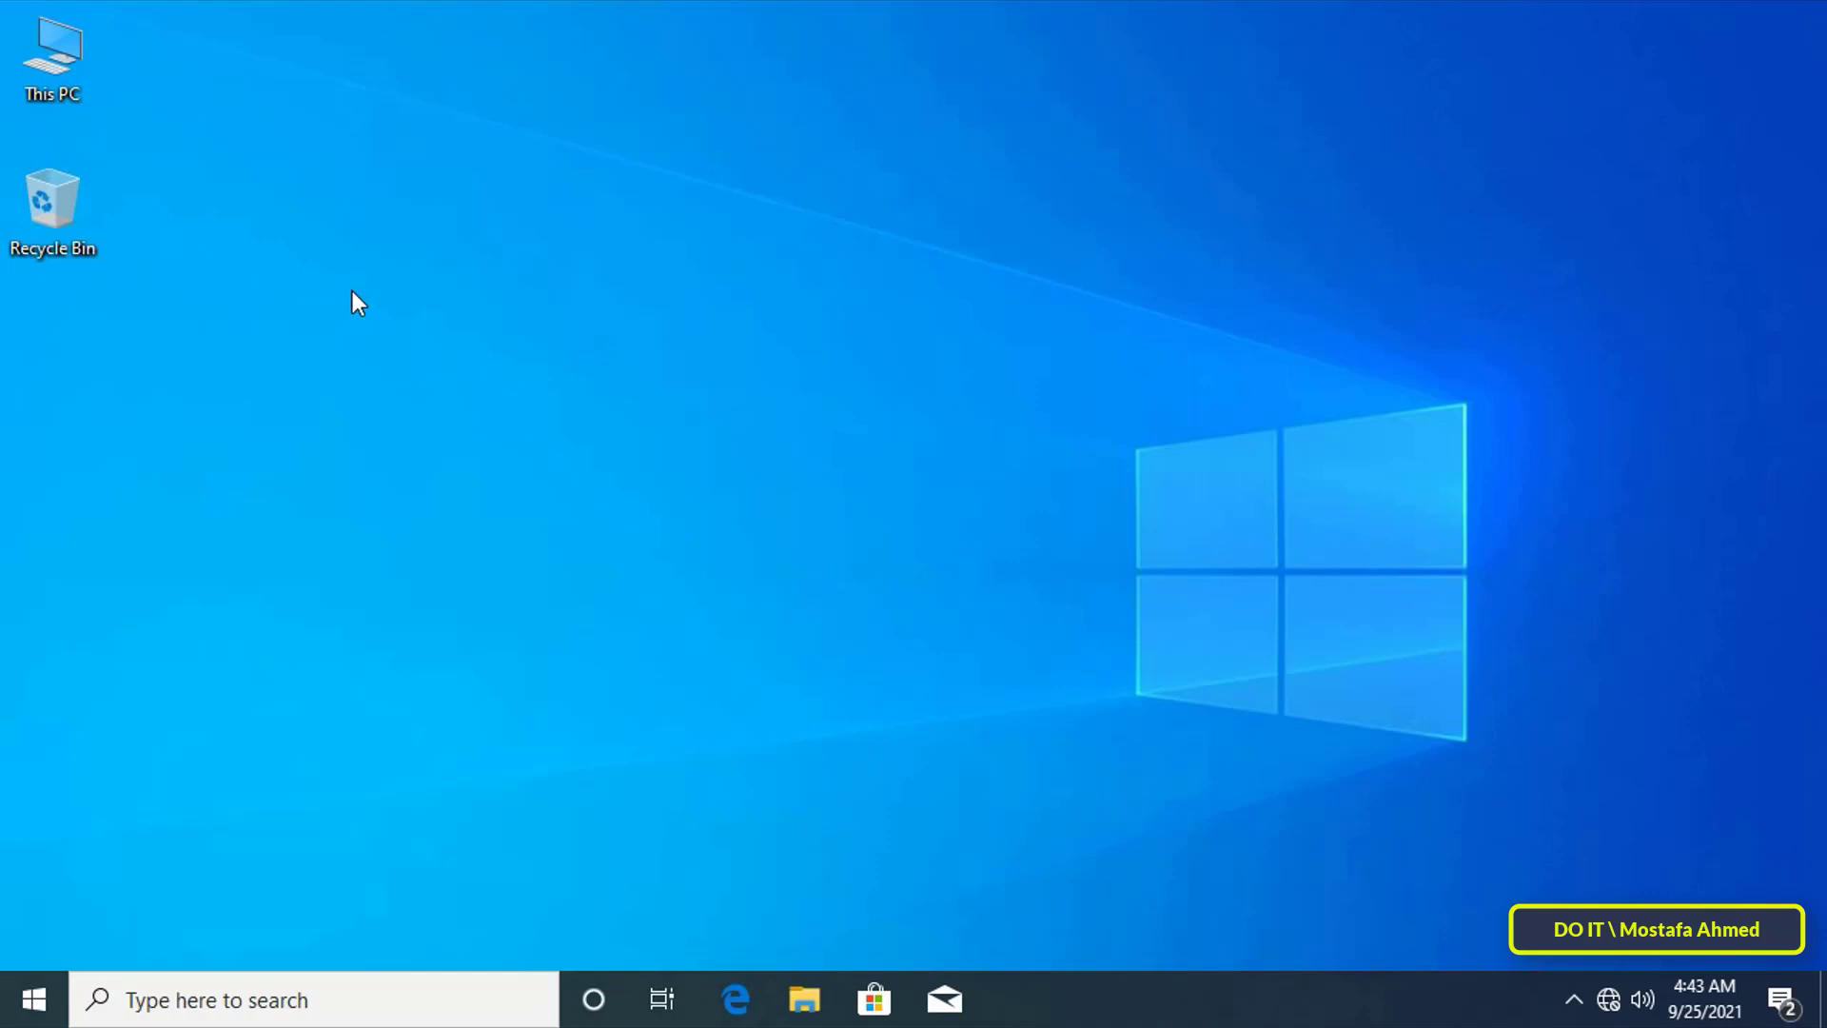
- Browse from This PC through Local Disk (C:) and Windows into the System32 folder
double_click(61, 55)
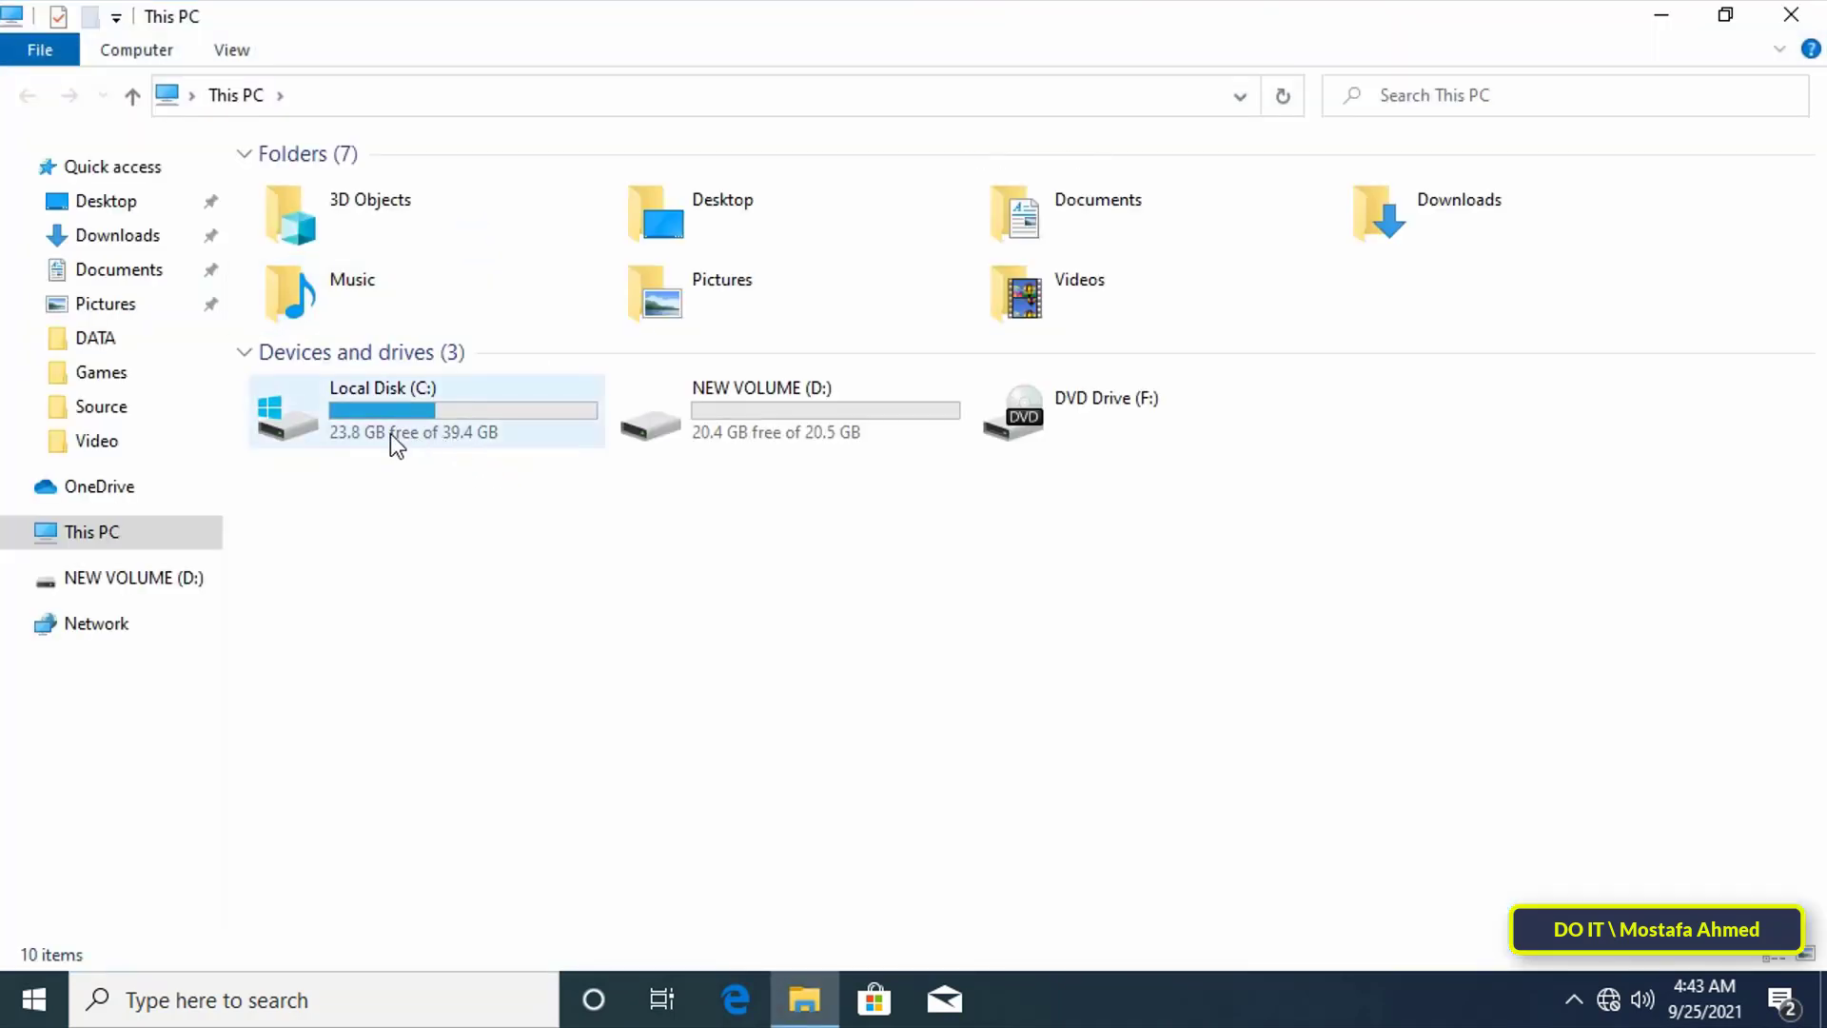
double_click(431, 420)
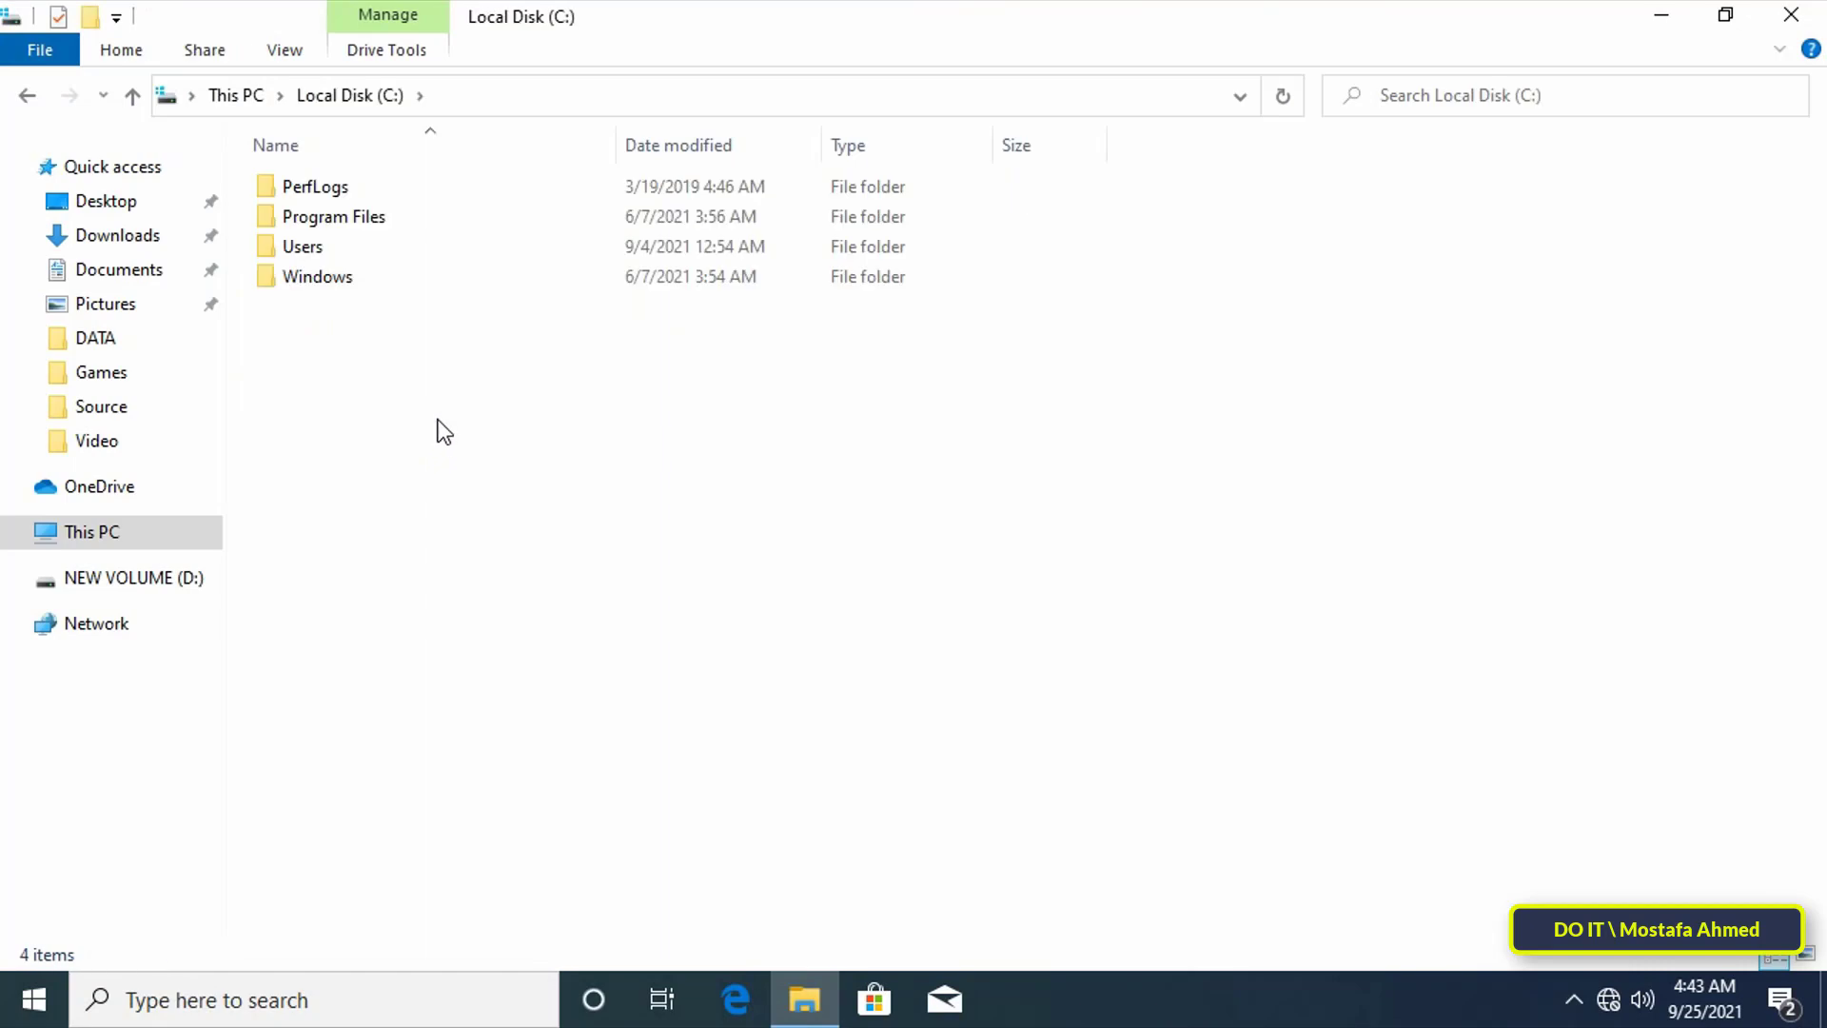
left_click(345, 284)
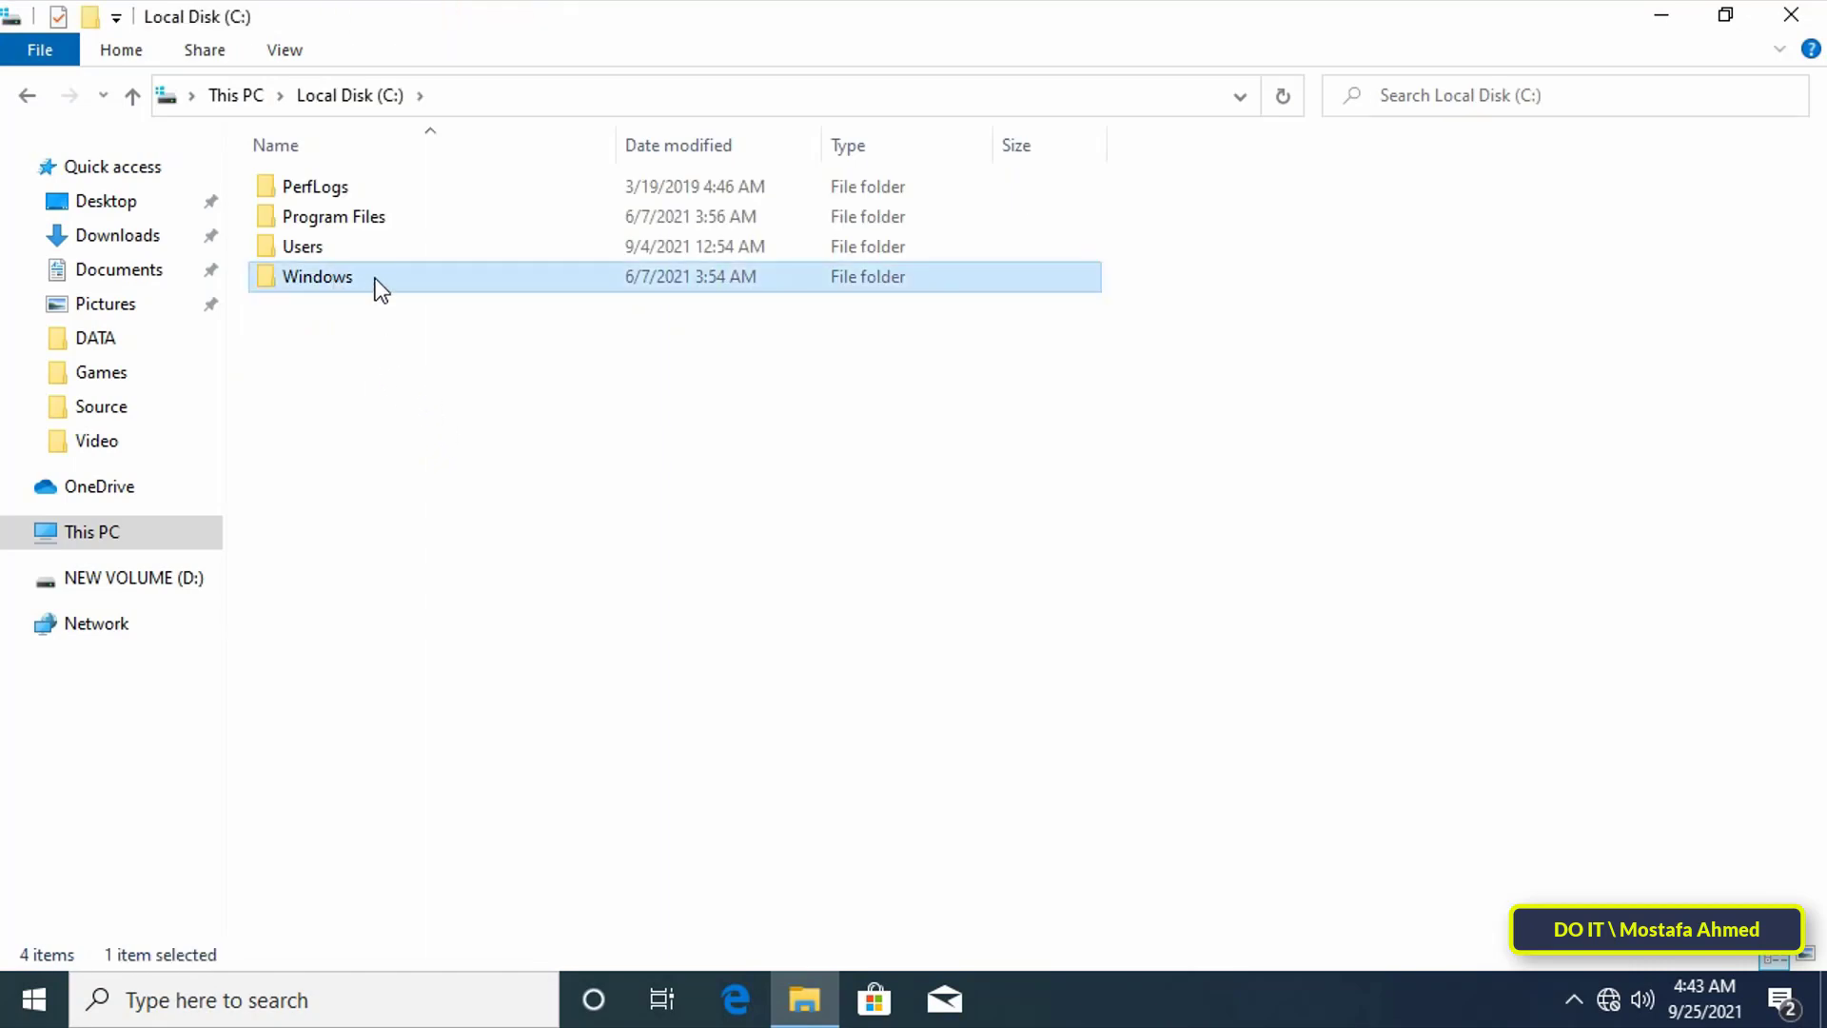
double_click(375, 278)
scroll(556, 495, "down", 3)
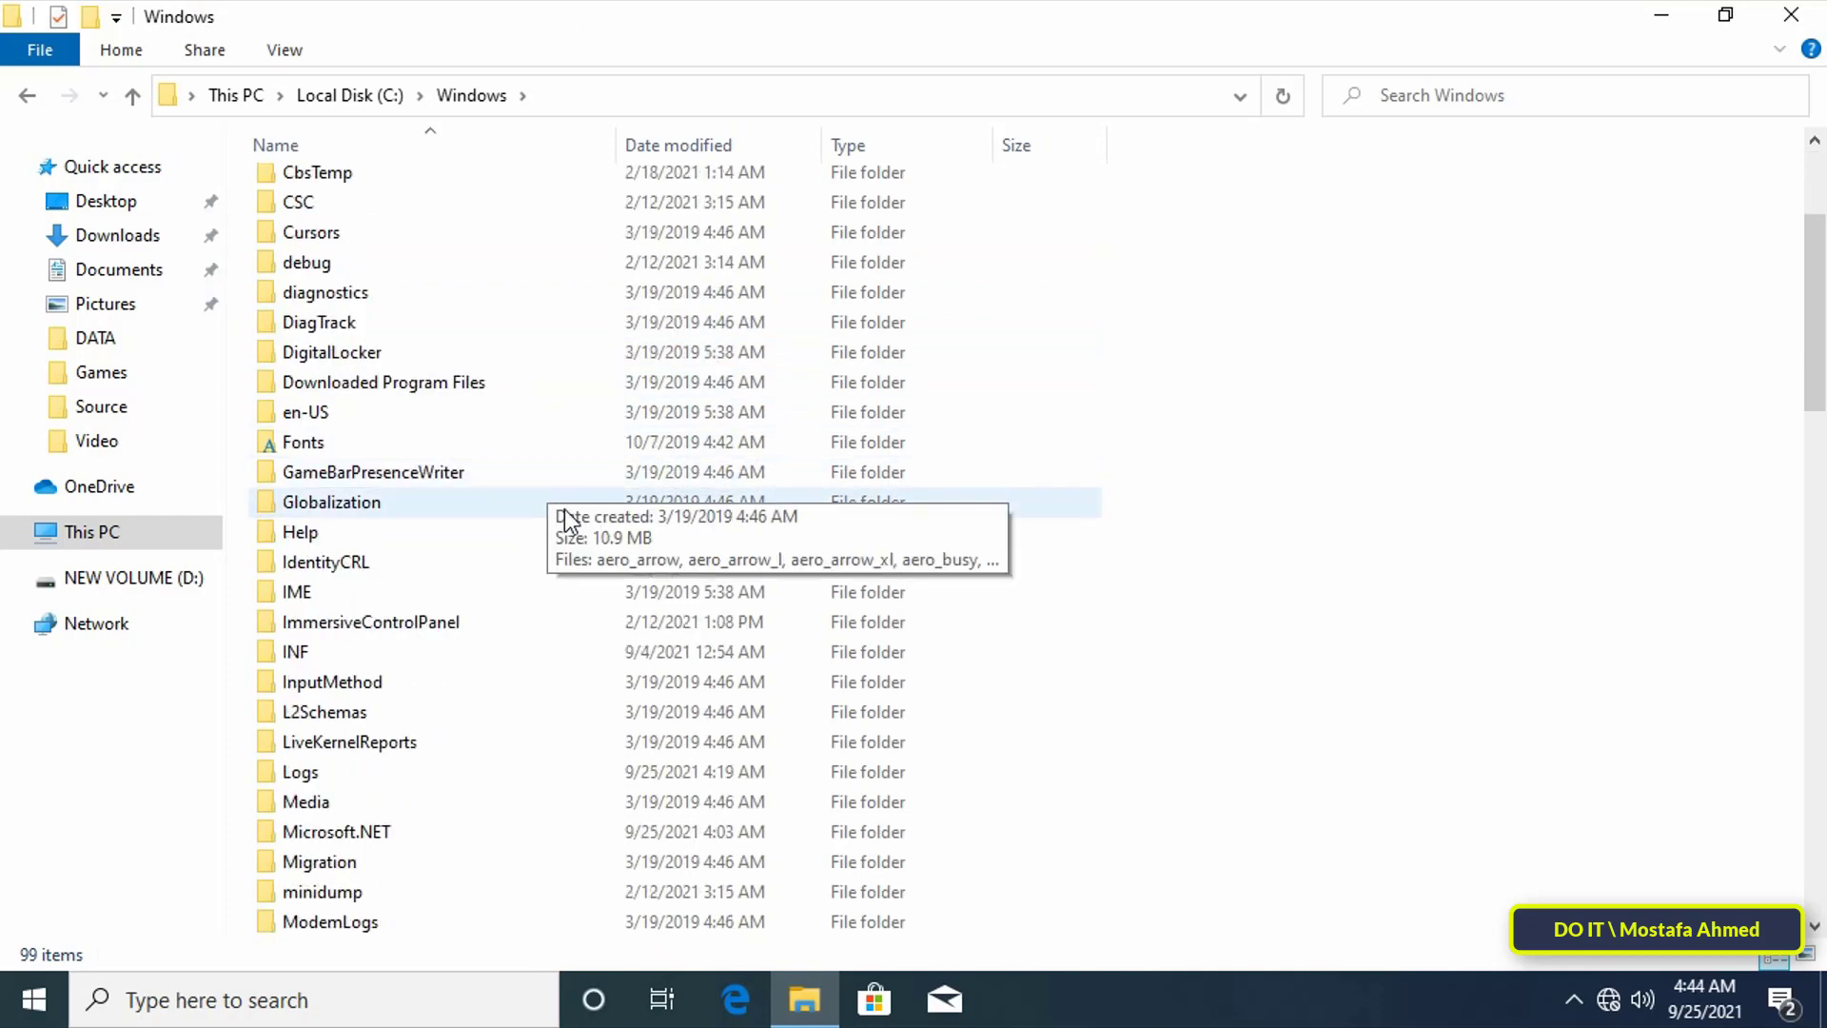
scroll(596, 560, "down", 9)
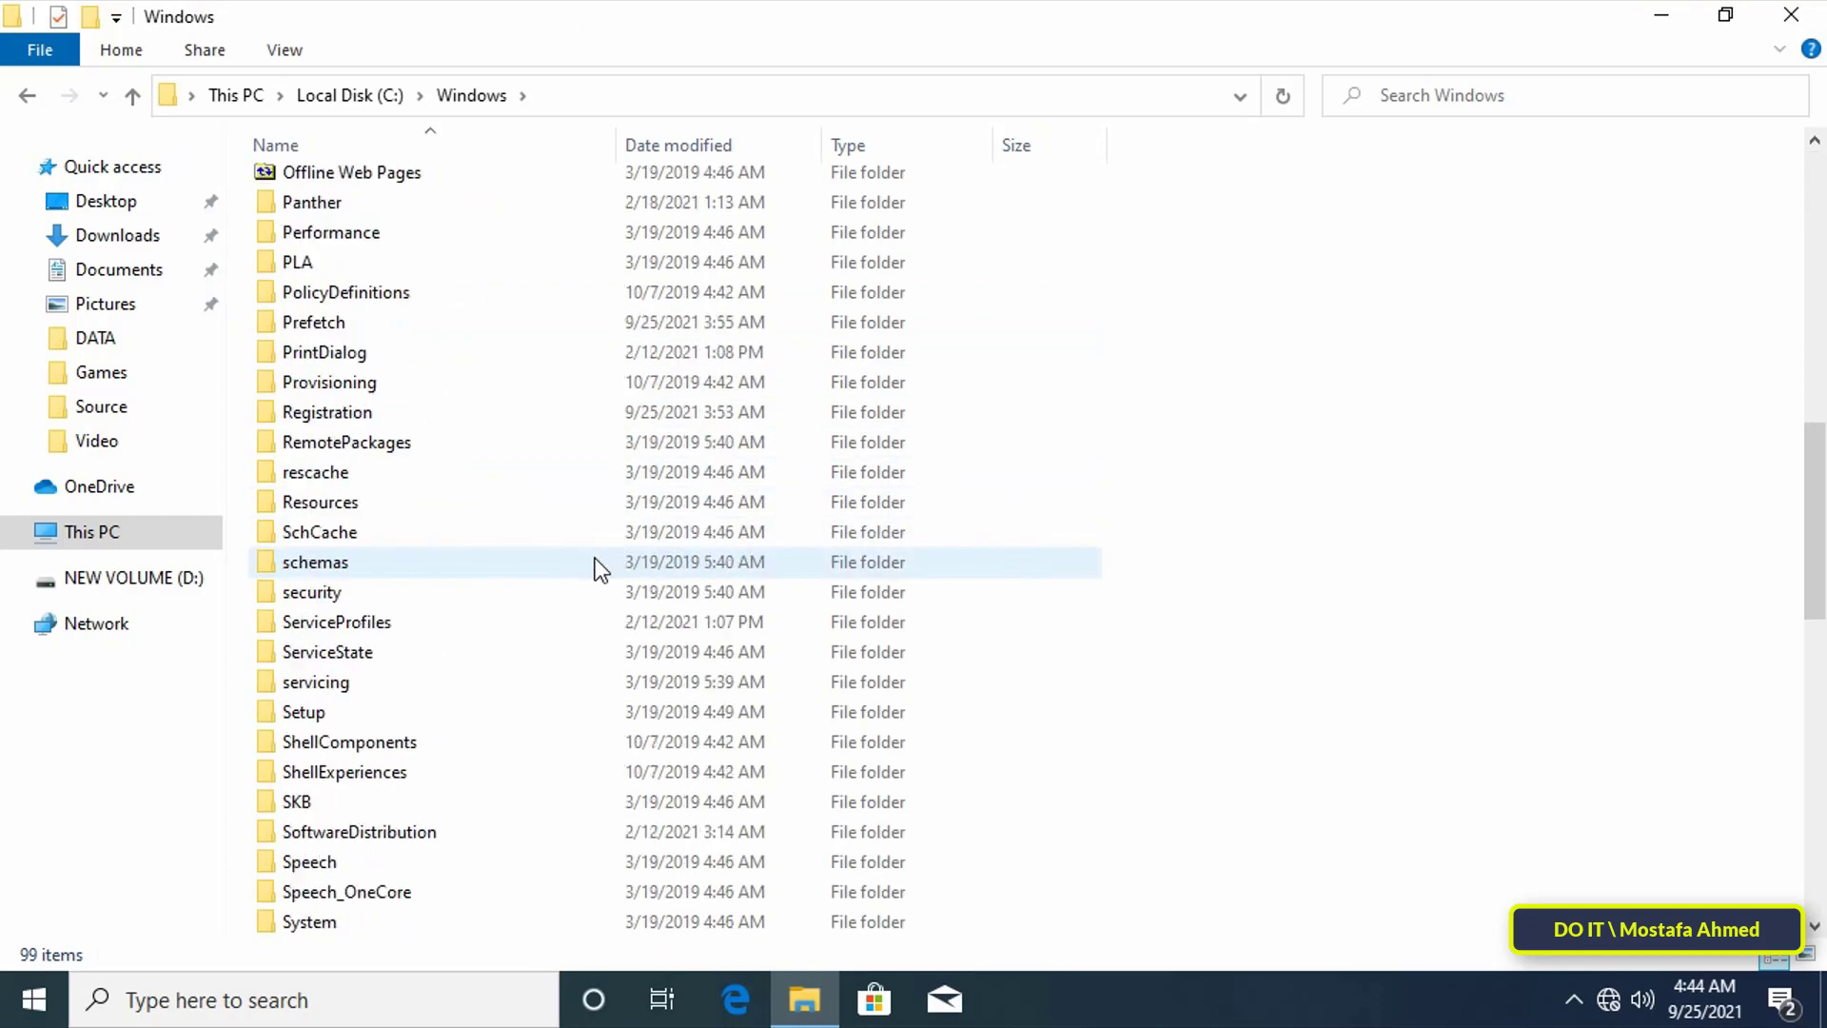
scroll(596, 559, "down", 4)
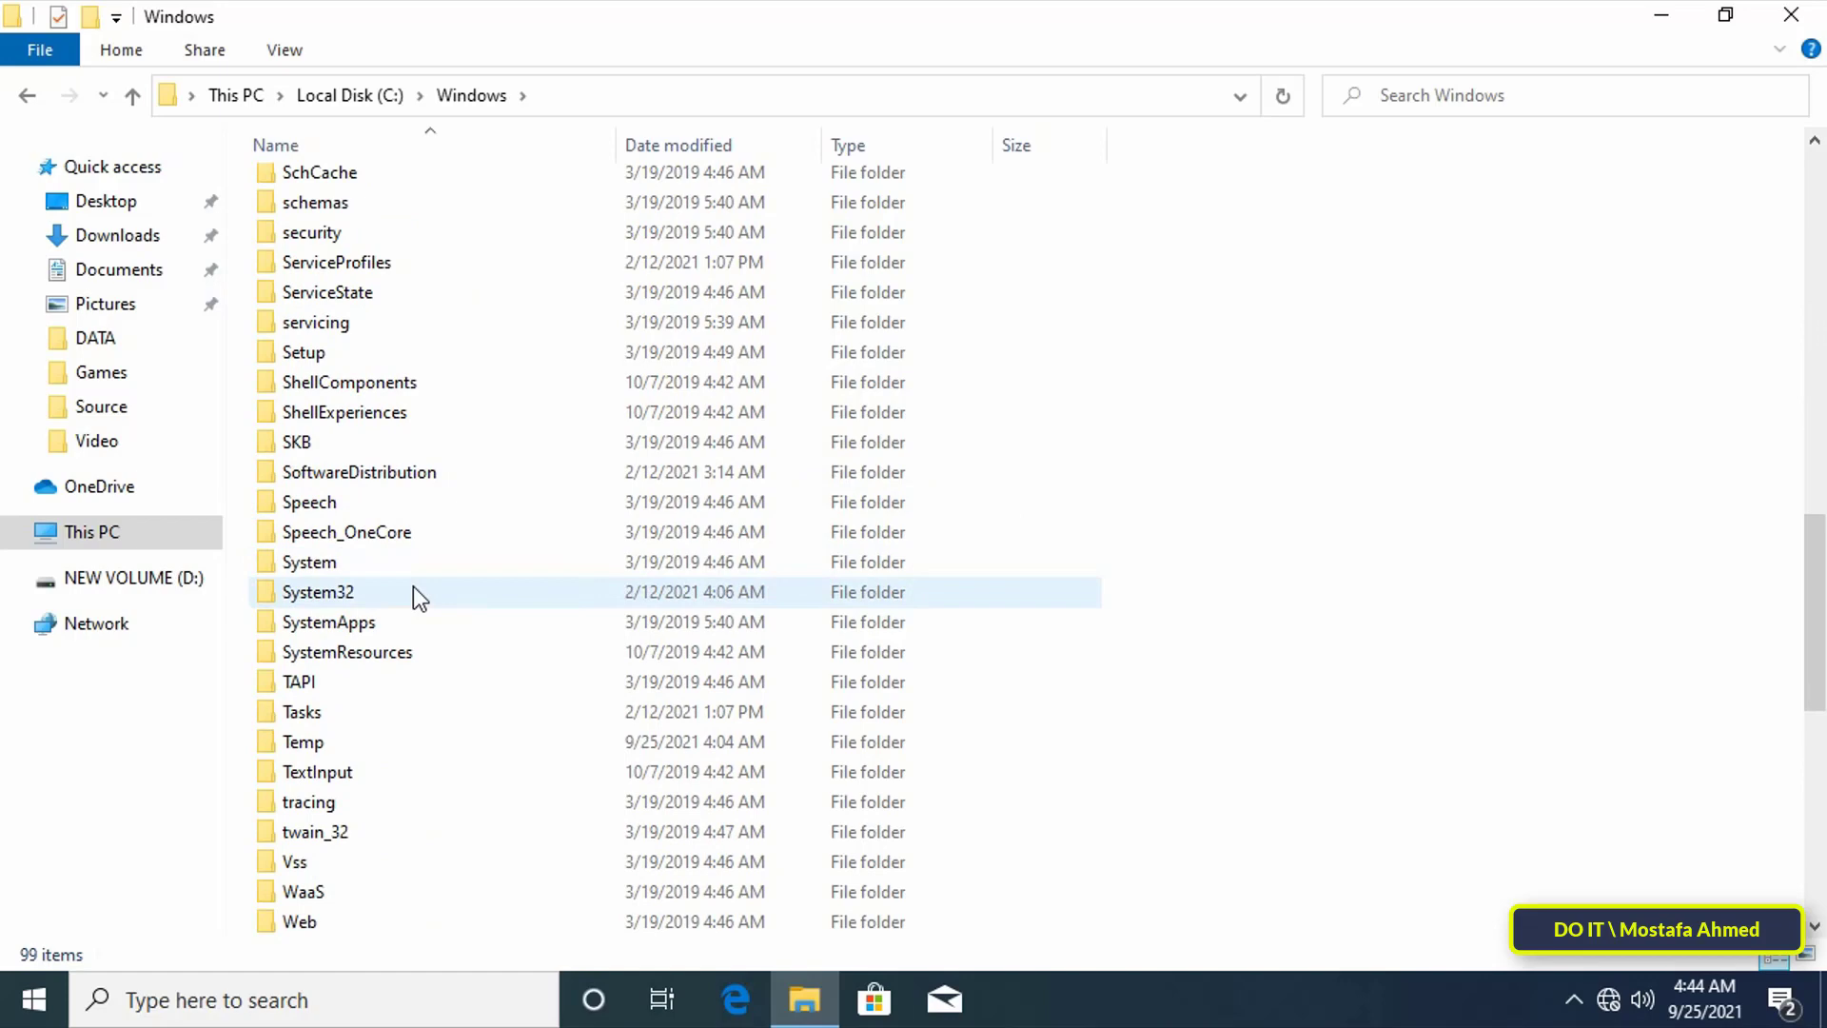
left_click(417, 596)
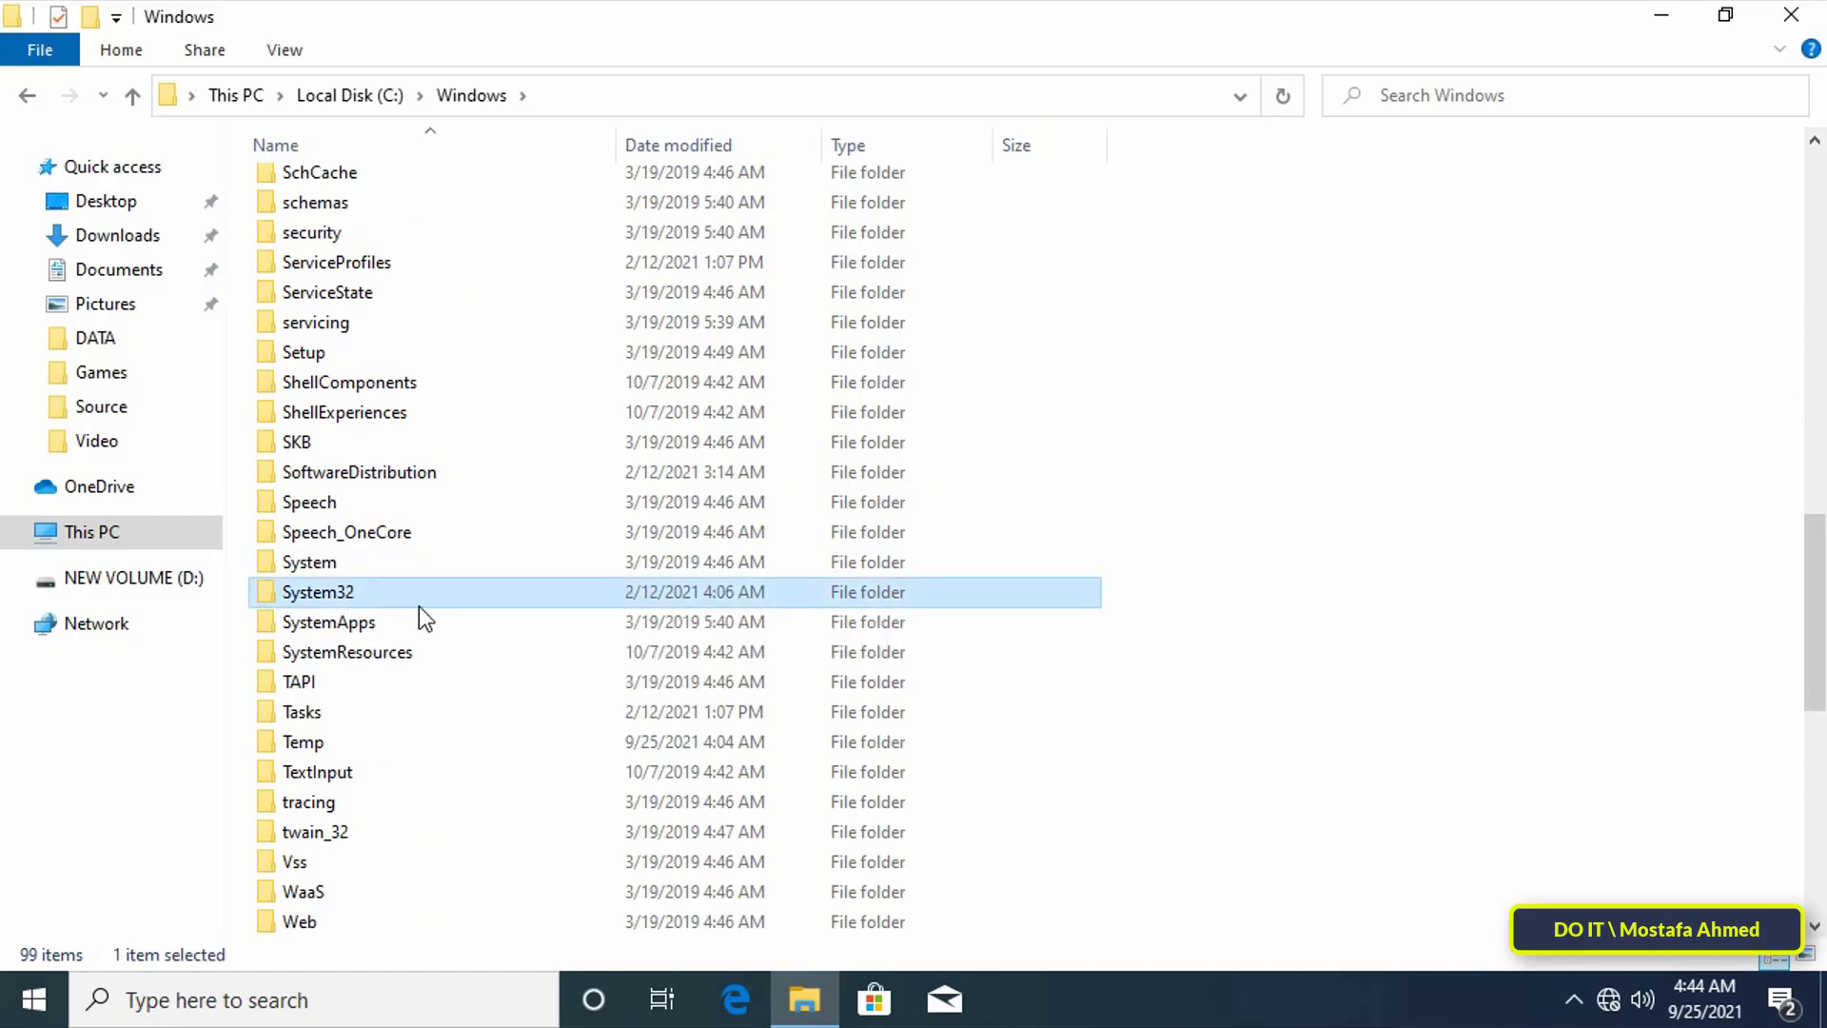
double_click(493, 601)
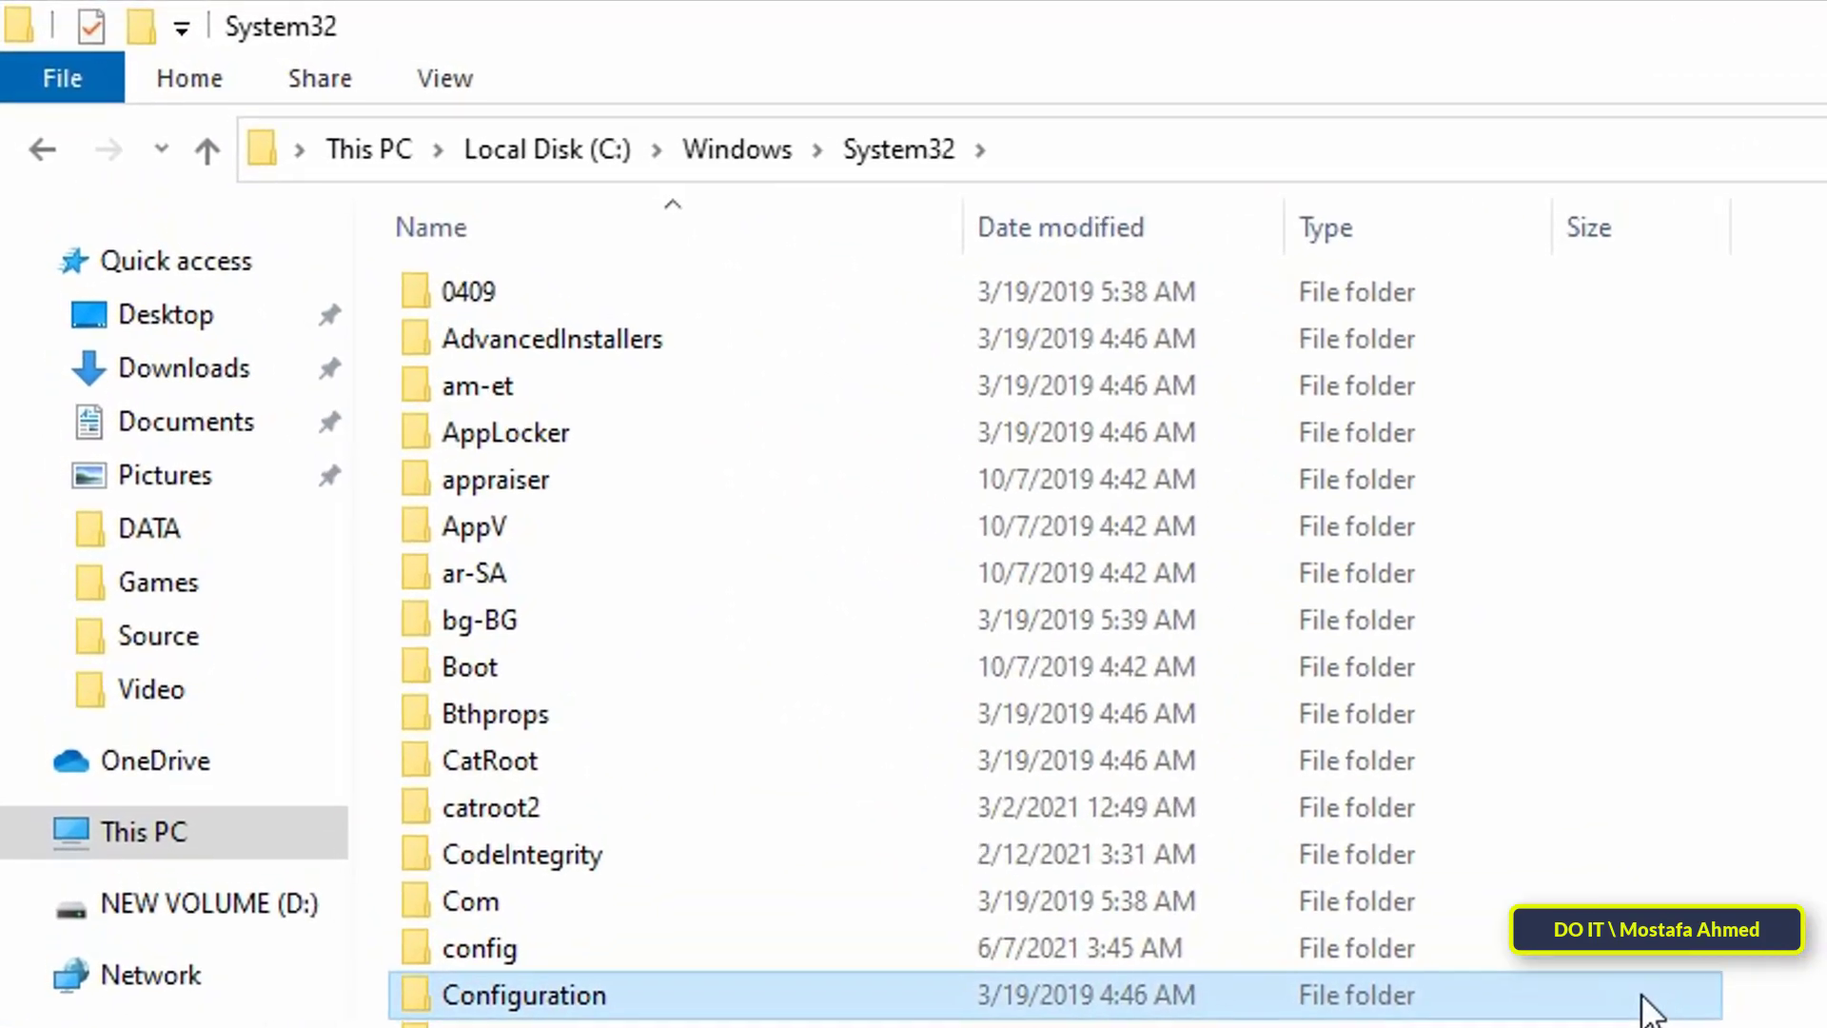
- Go to C:\Windows\System32\GroupPolicy by appending \grouppolicy to the address bar path
left_click(1258, 140)
left_click(1258, 140)
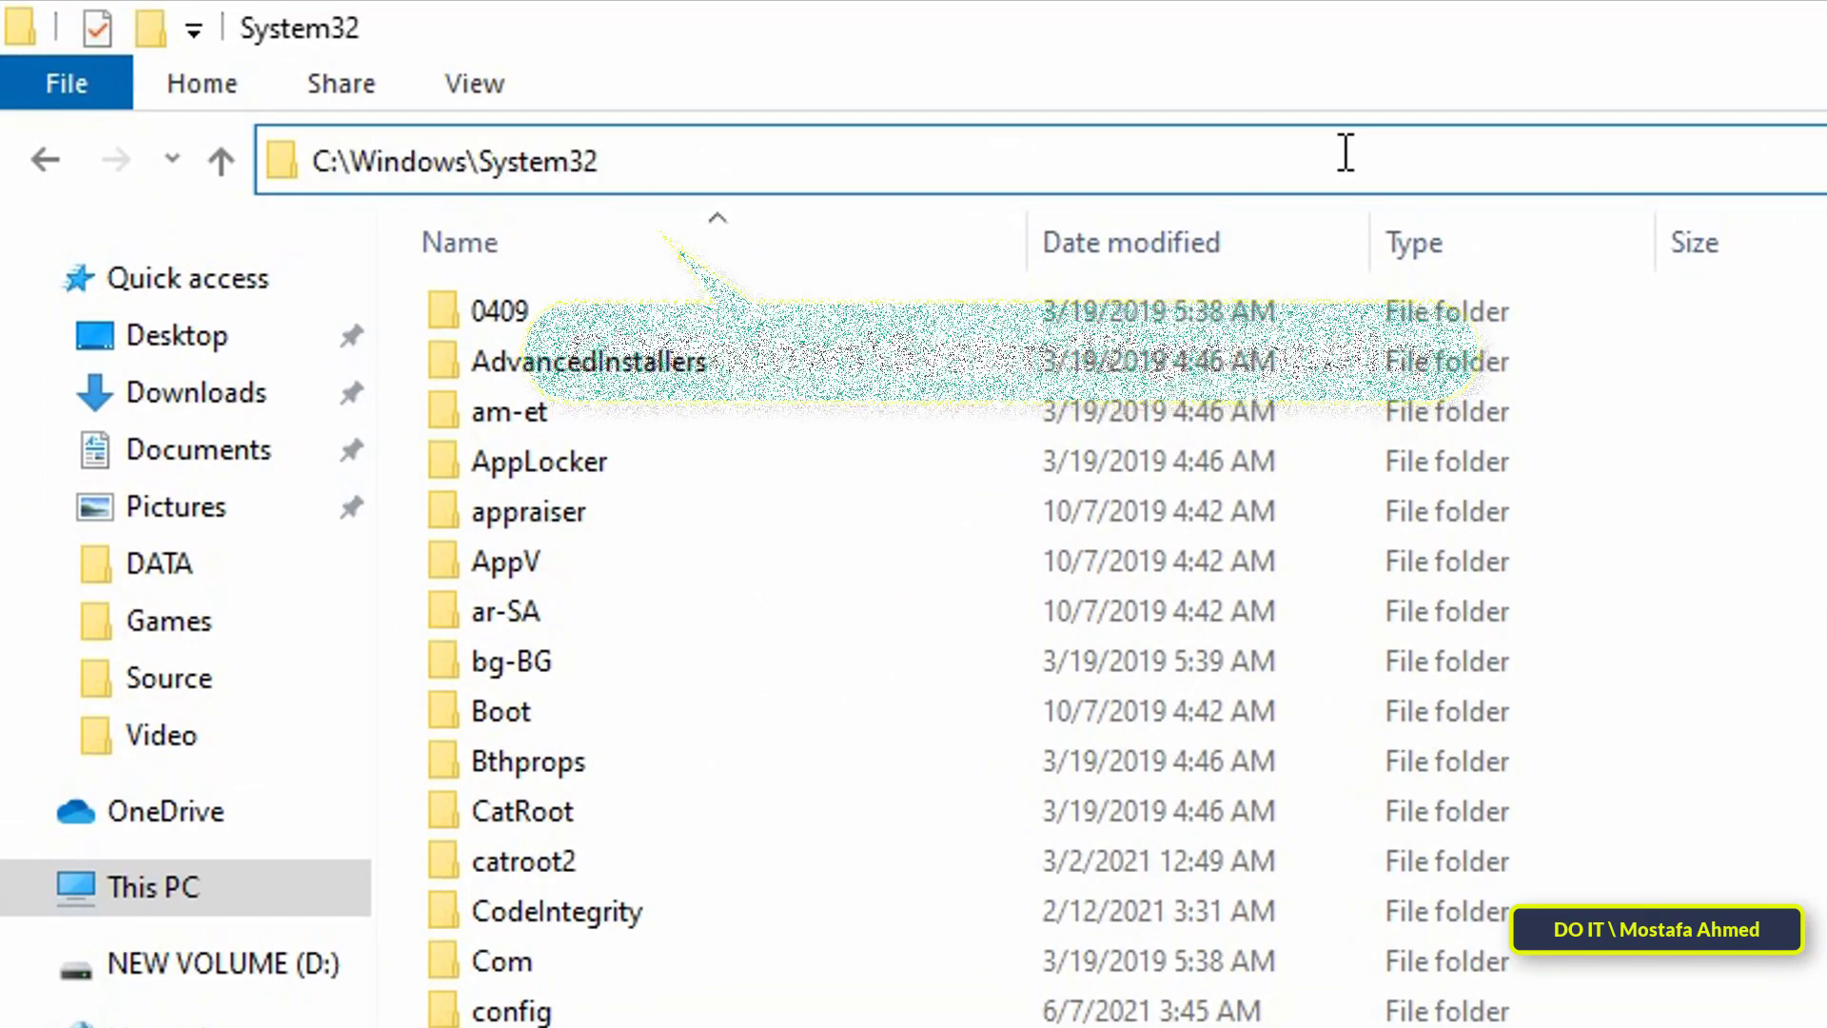
type("\\gro")
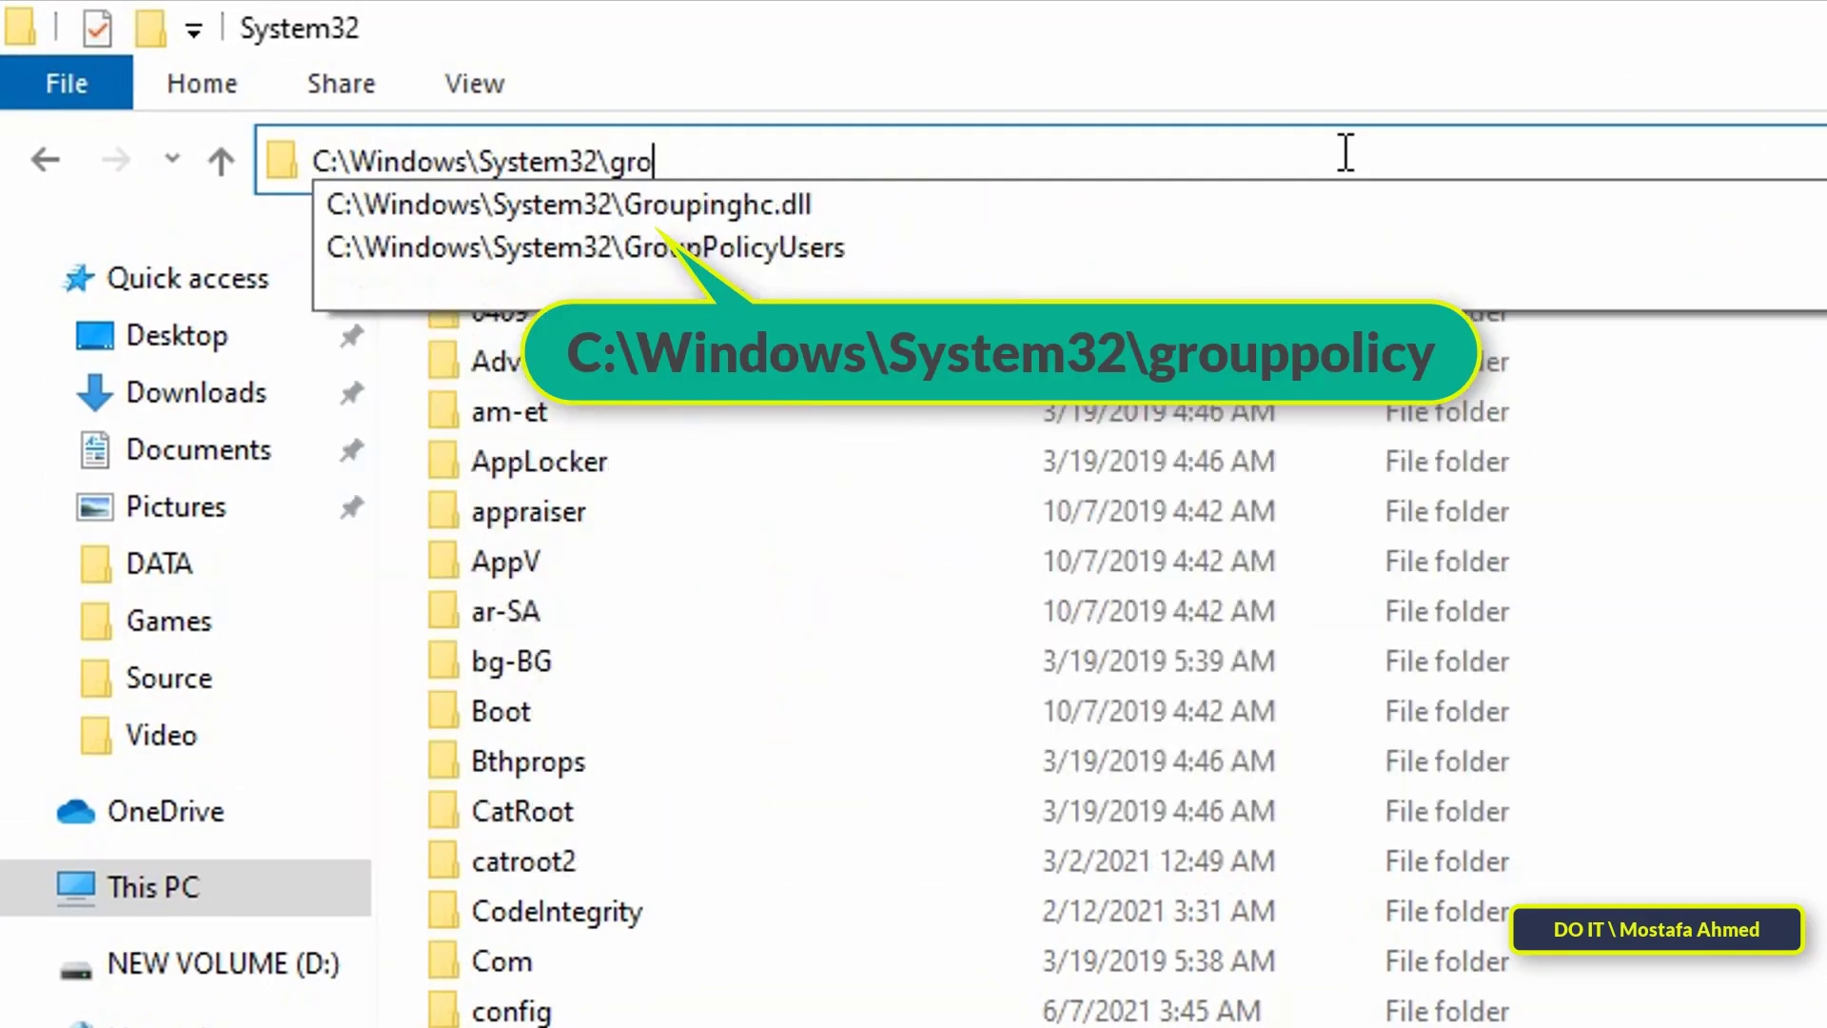
type("uppolicy")
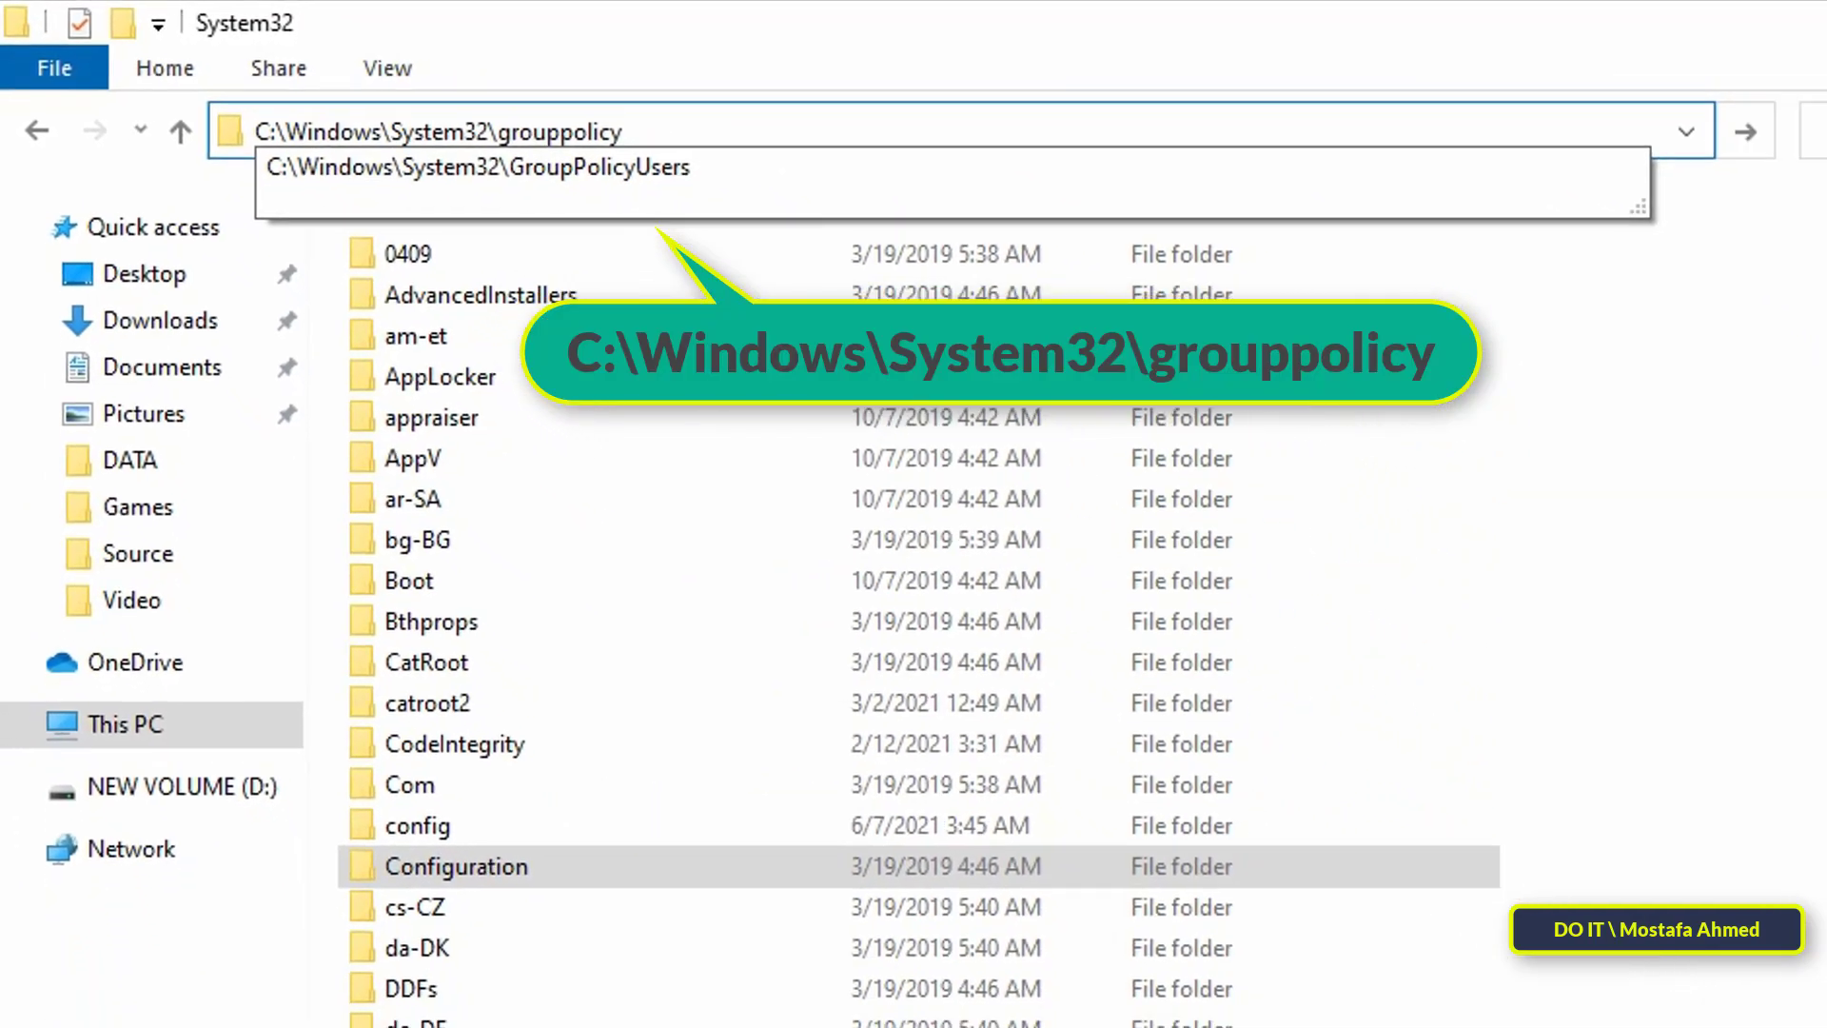
key("Return")
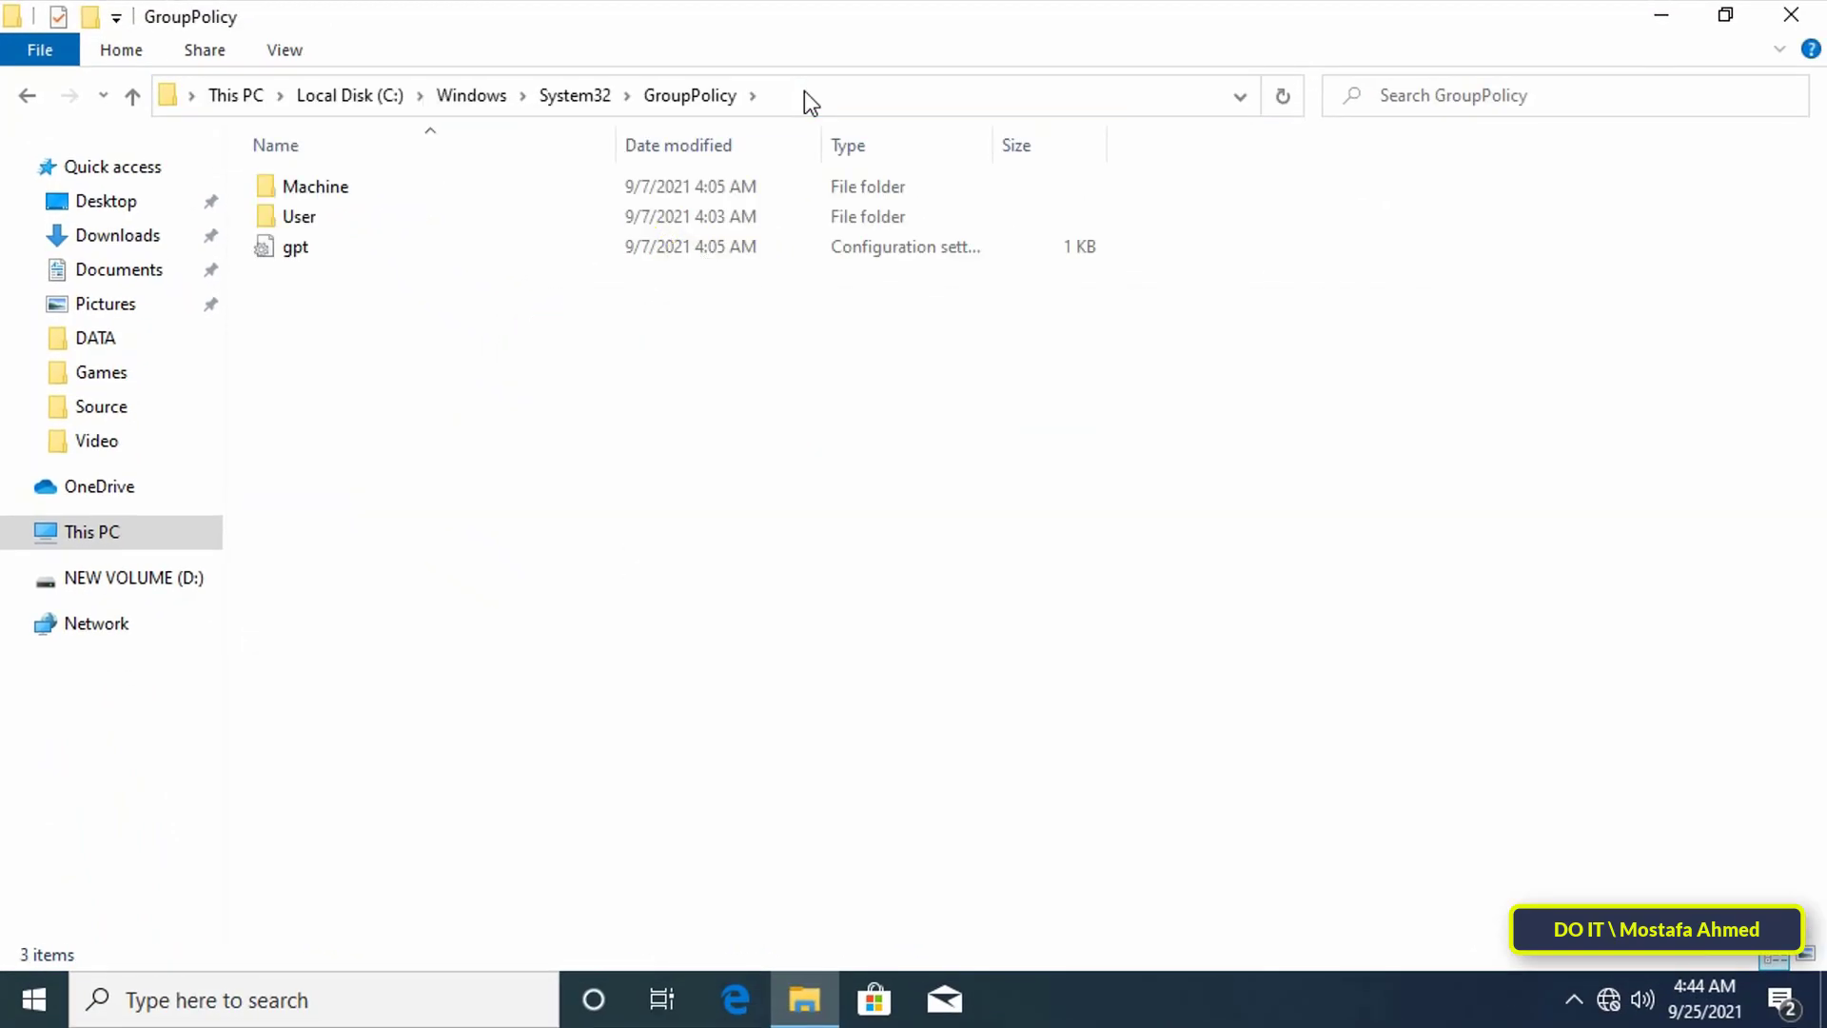
- Select all of Machine, User and gpt with Ctrl+A and copy them
left_click(809, 99)
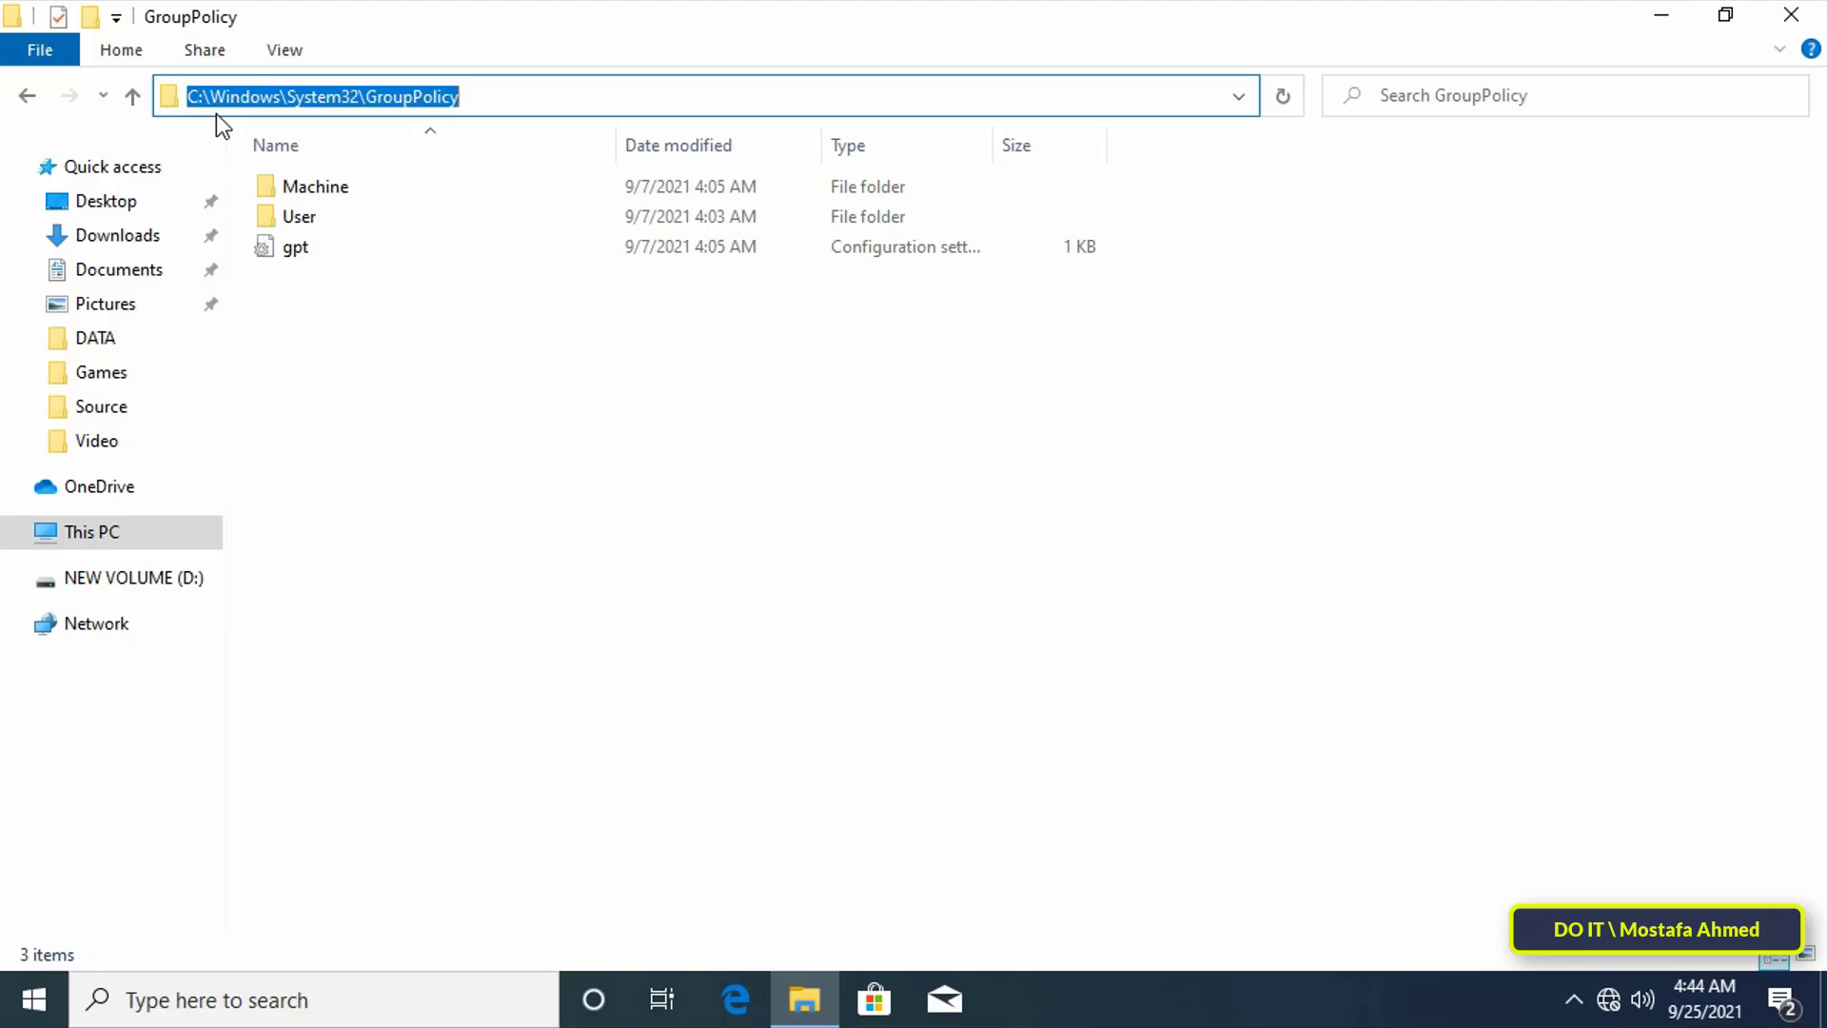
left_click(362, 384)
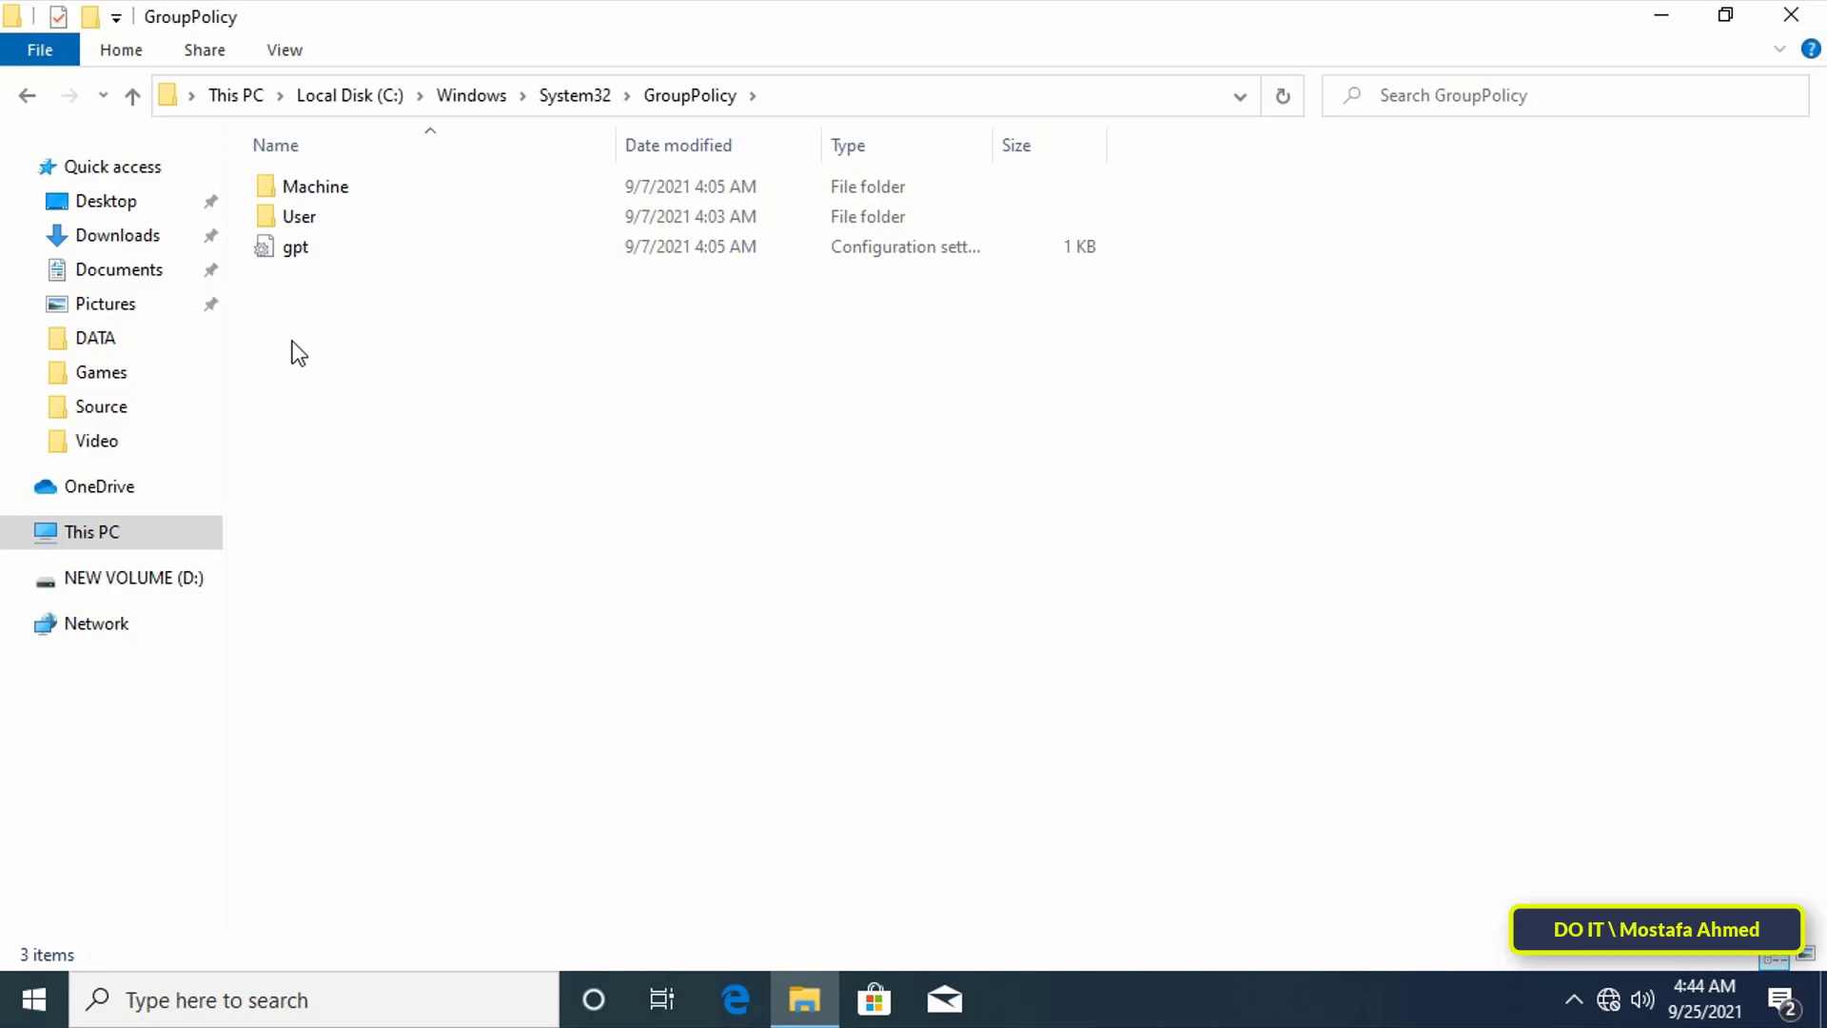
left_click_drag(292, 339, 647, 164)
left_click(506, 420)
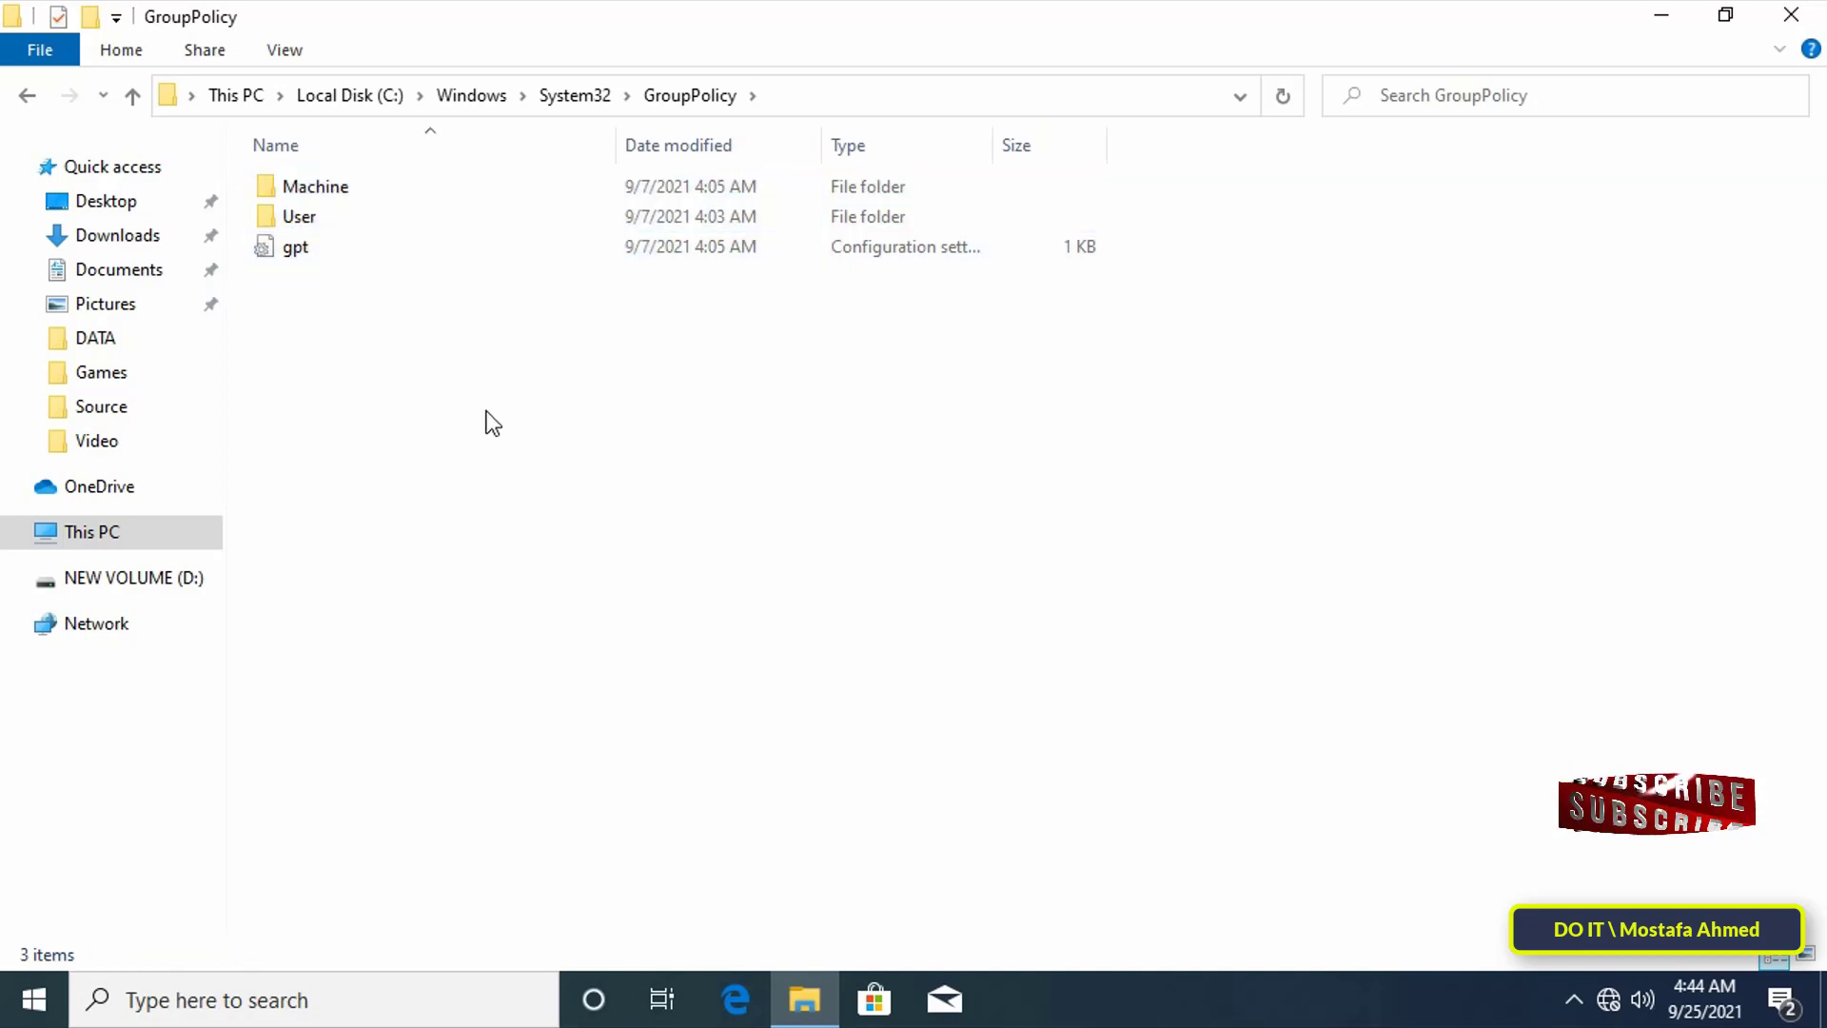
key("ctrl+a")
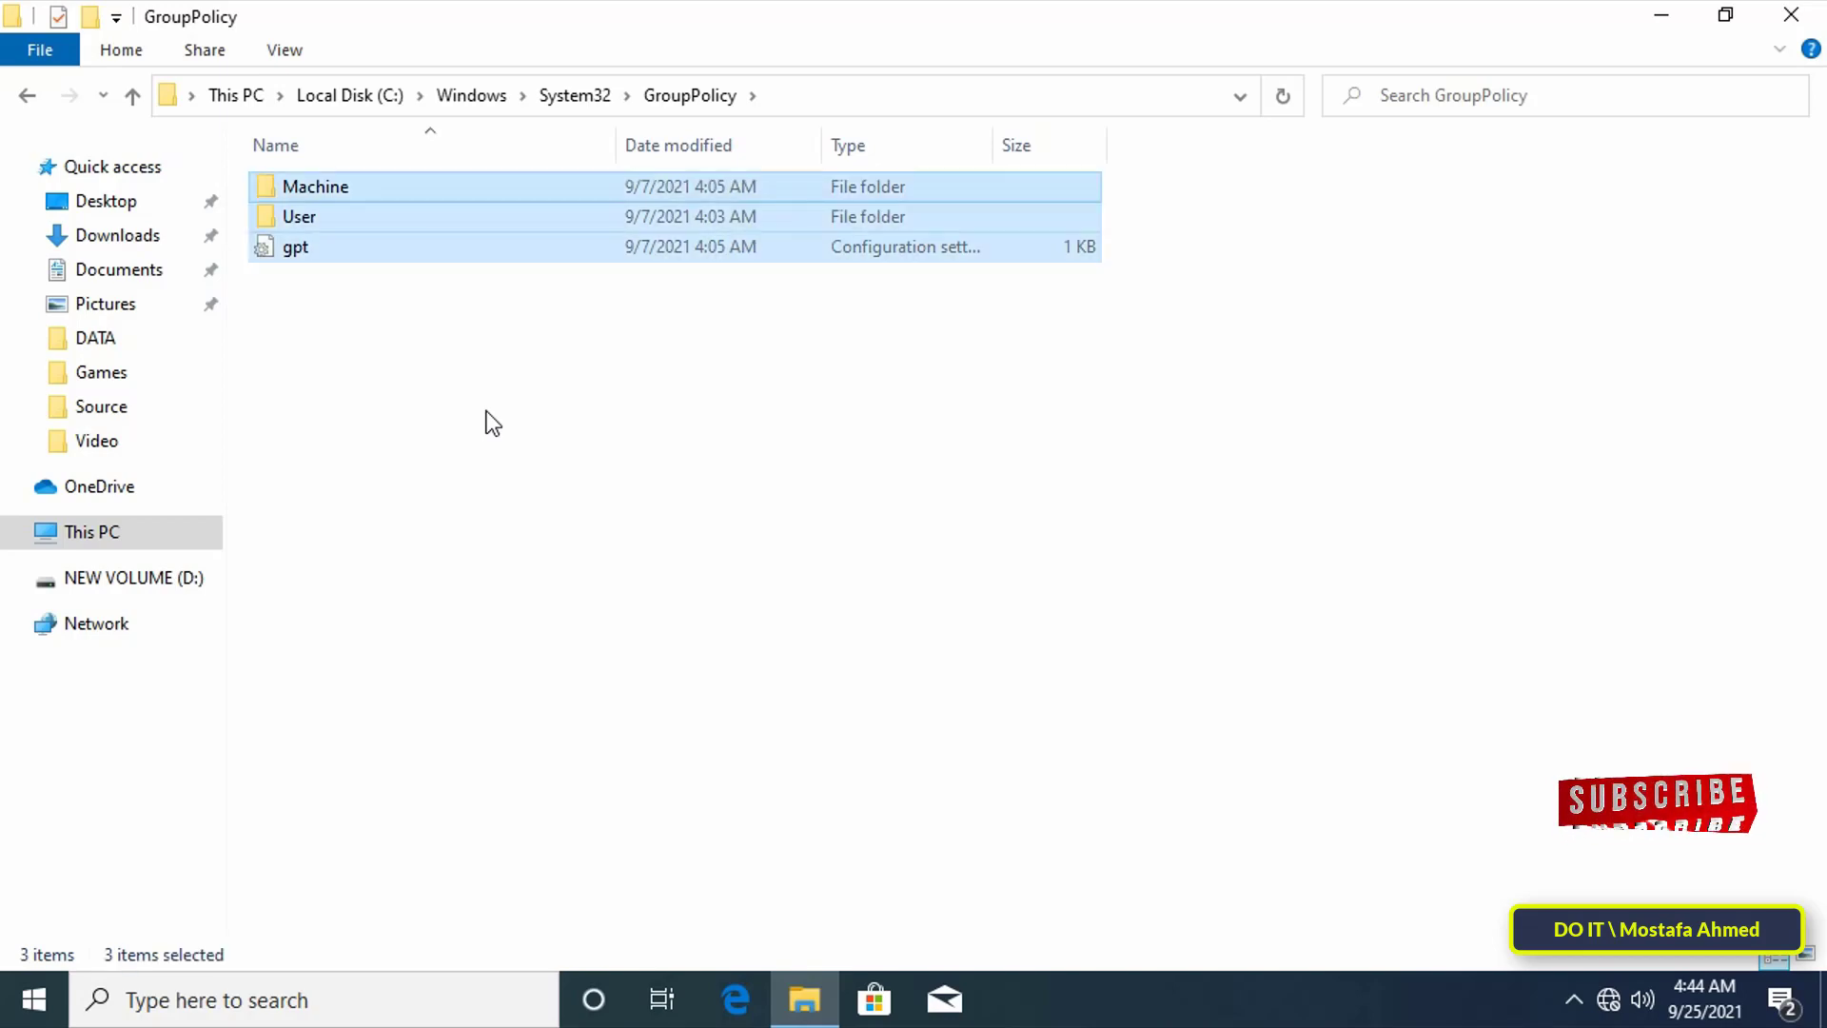
right_click(433, 245)
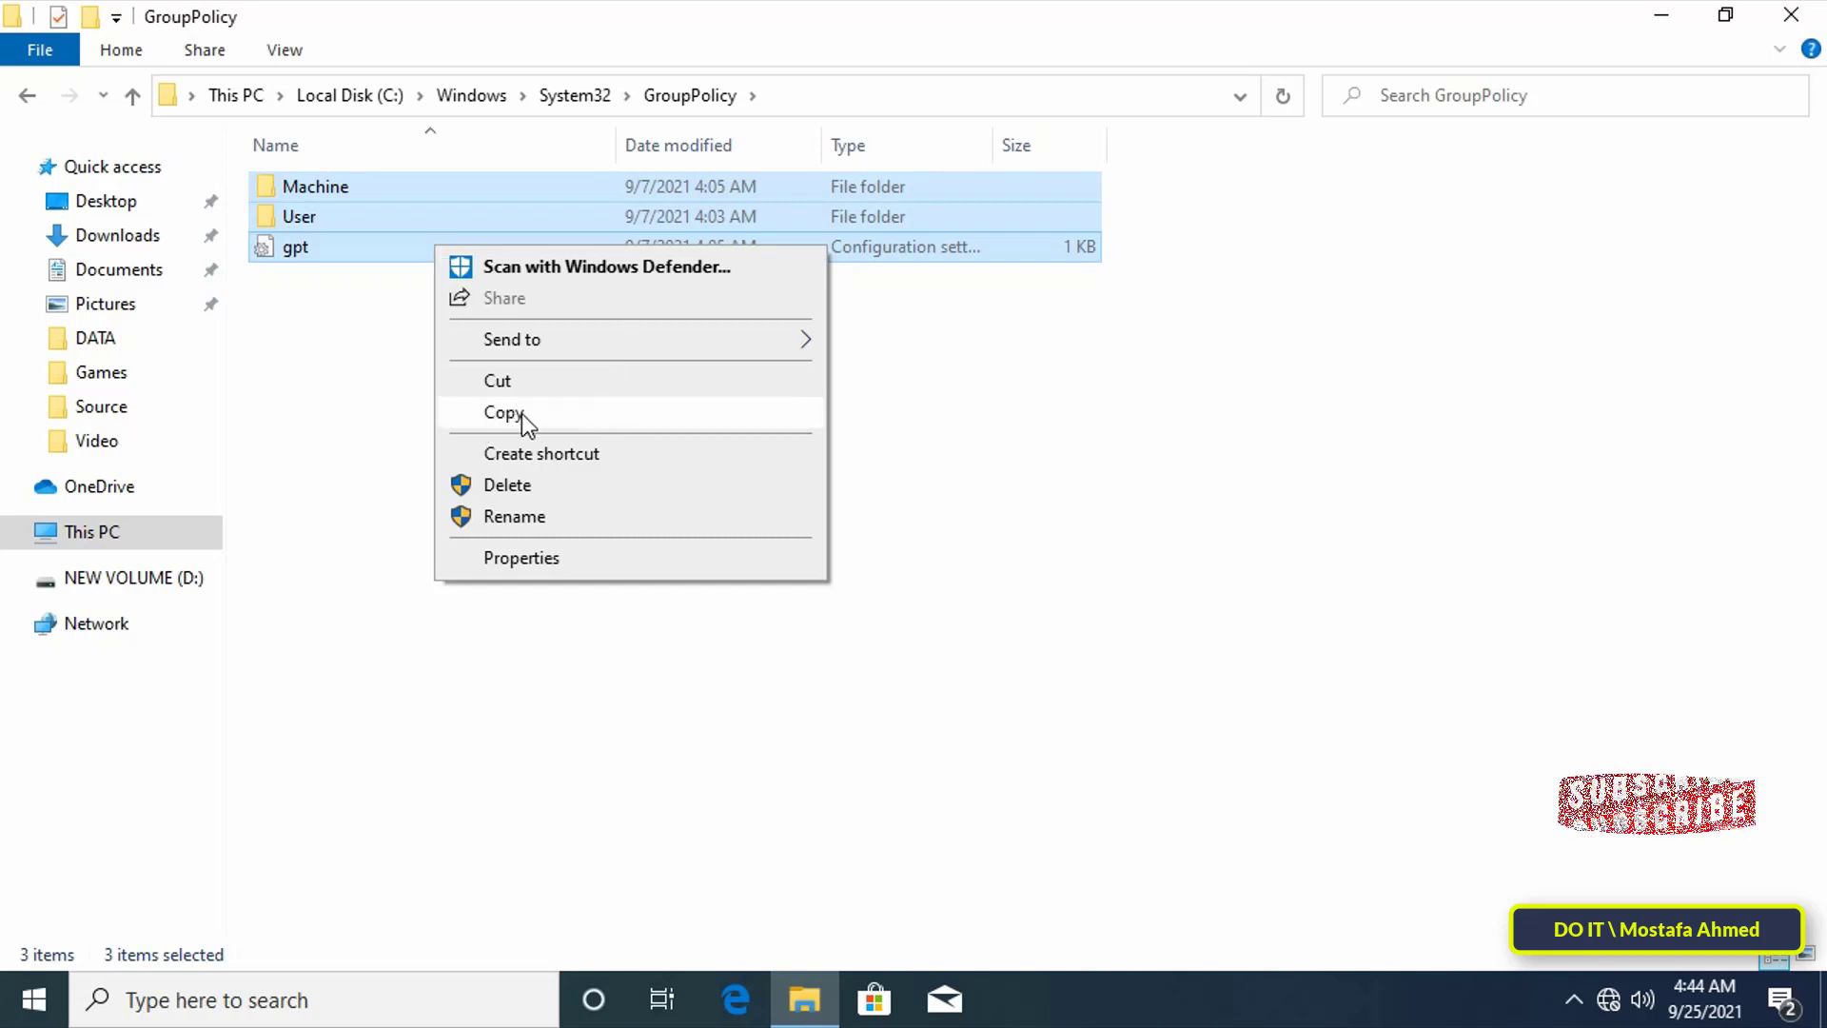
left_click(556, 415)
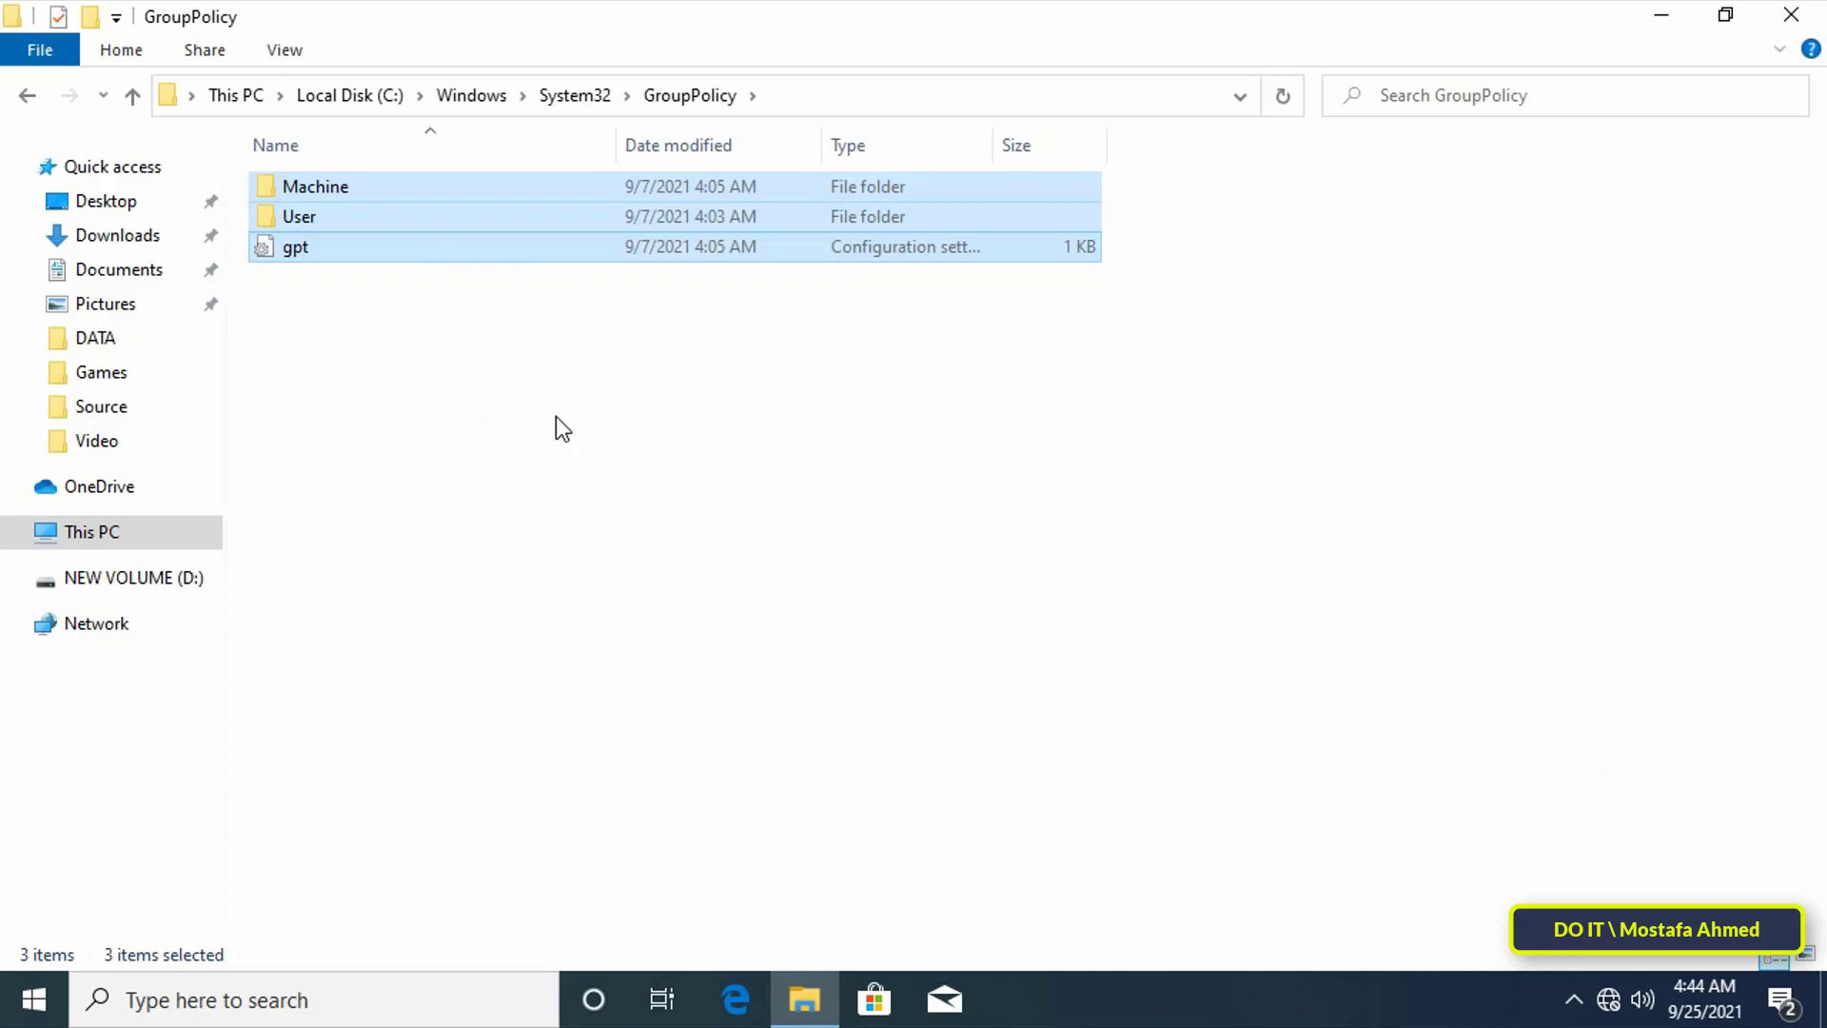
left_click(556, 416)
- Minimize Explorer, open NEW VOLUME (D:) and create a new folder named 'GroupPolicy Backup'
left_click(1662, 16)
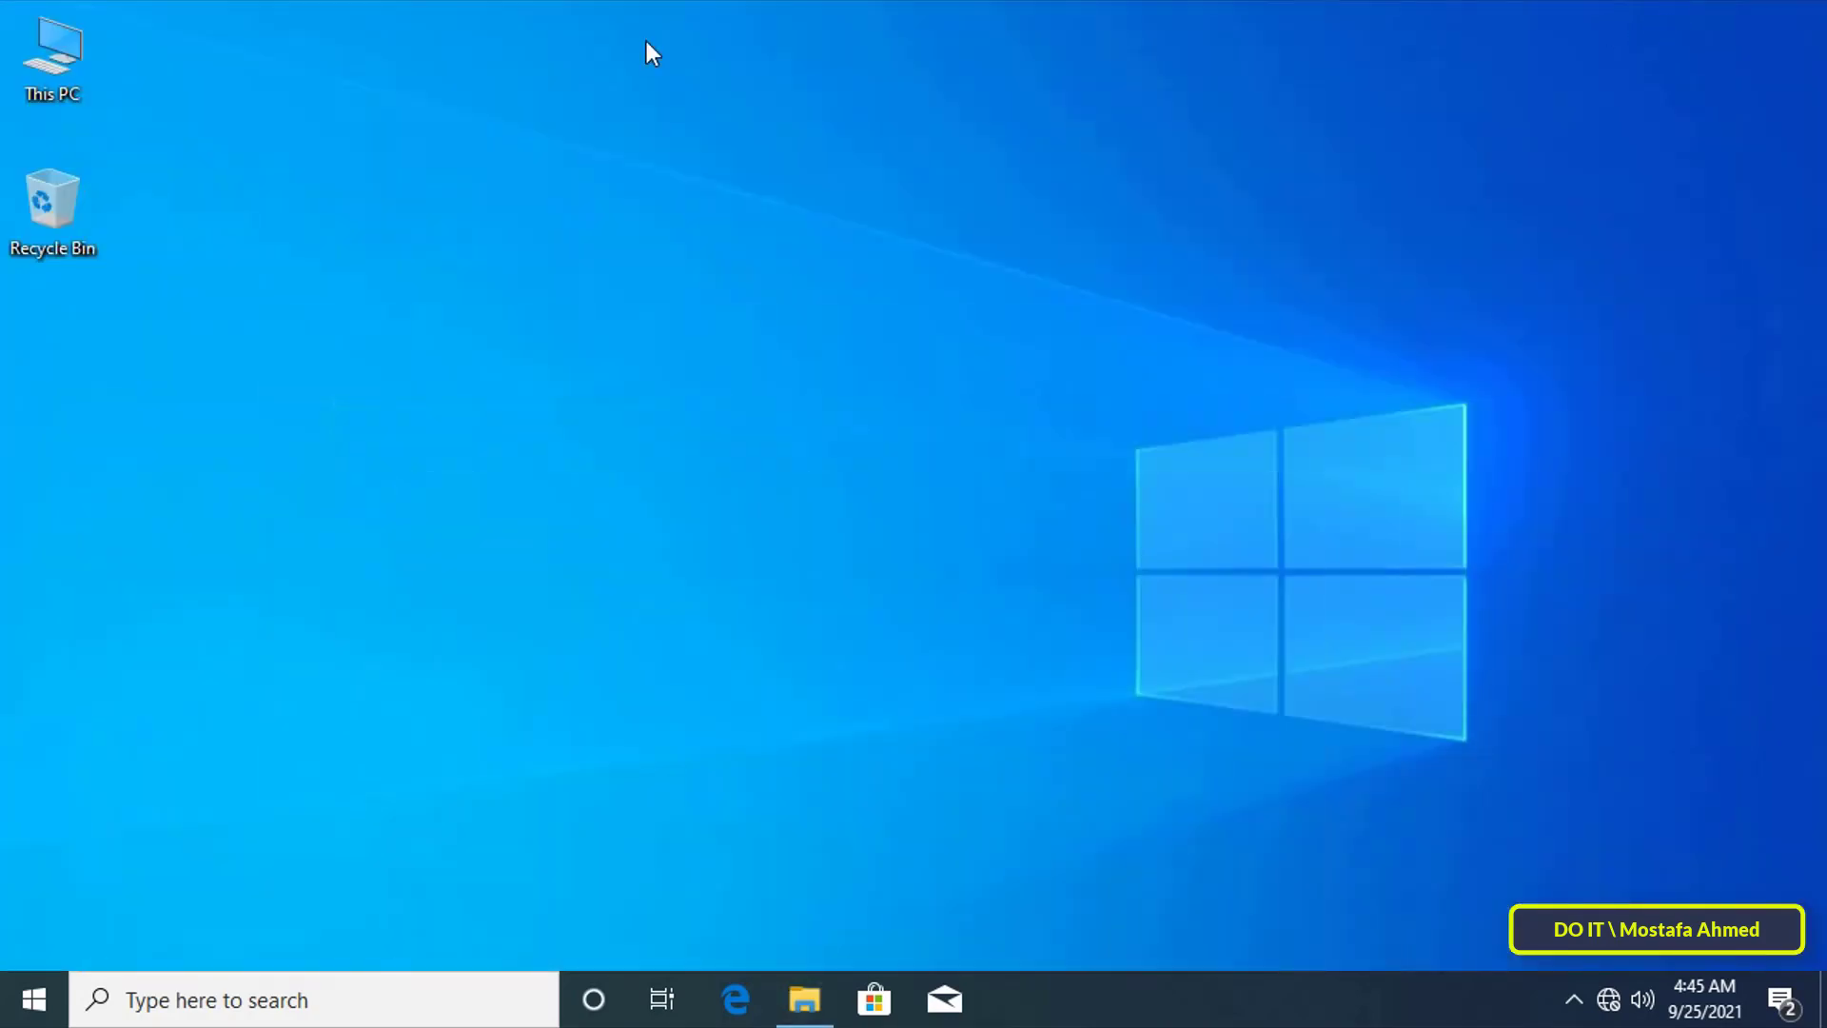
double_click(82, 61)
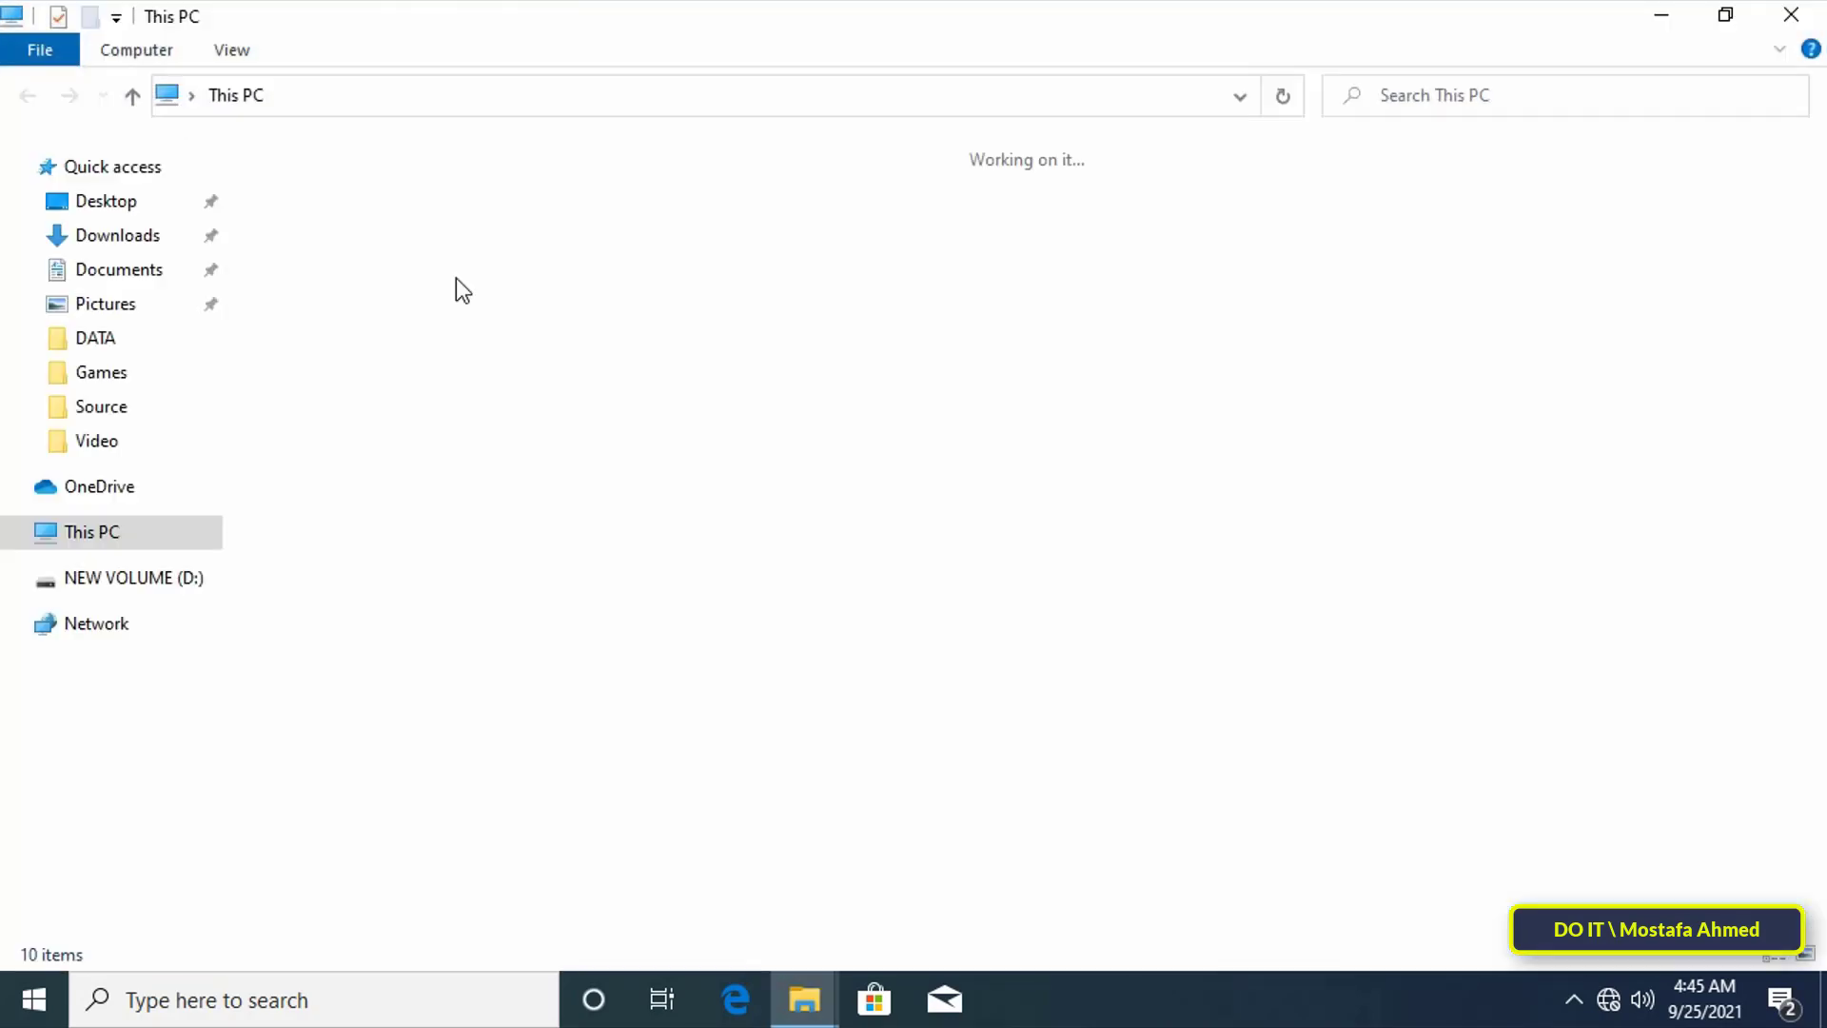
double_click(775, 409)
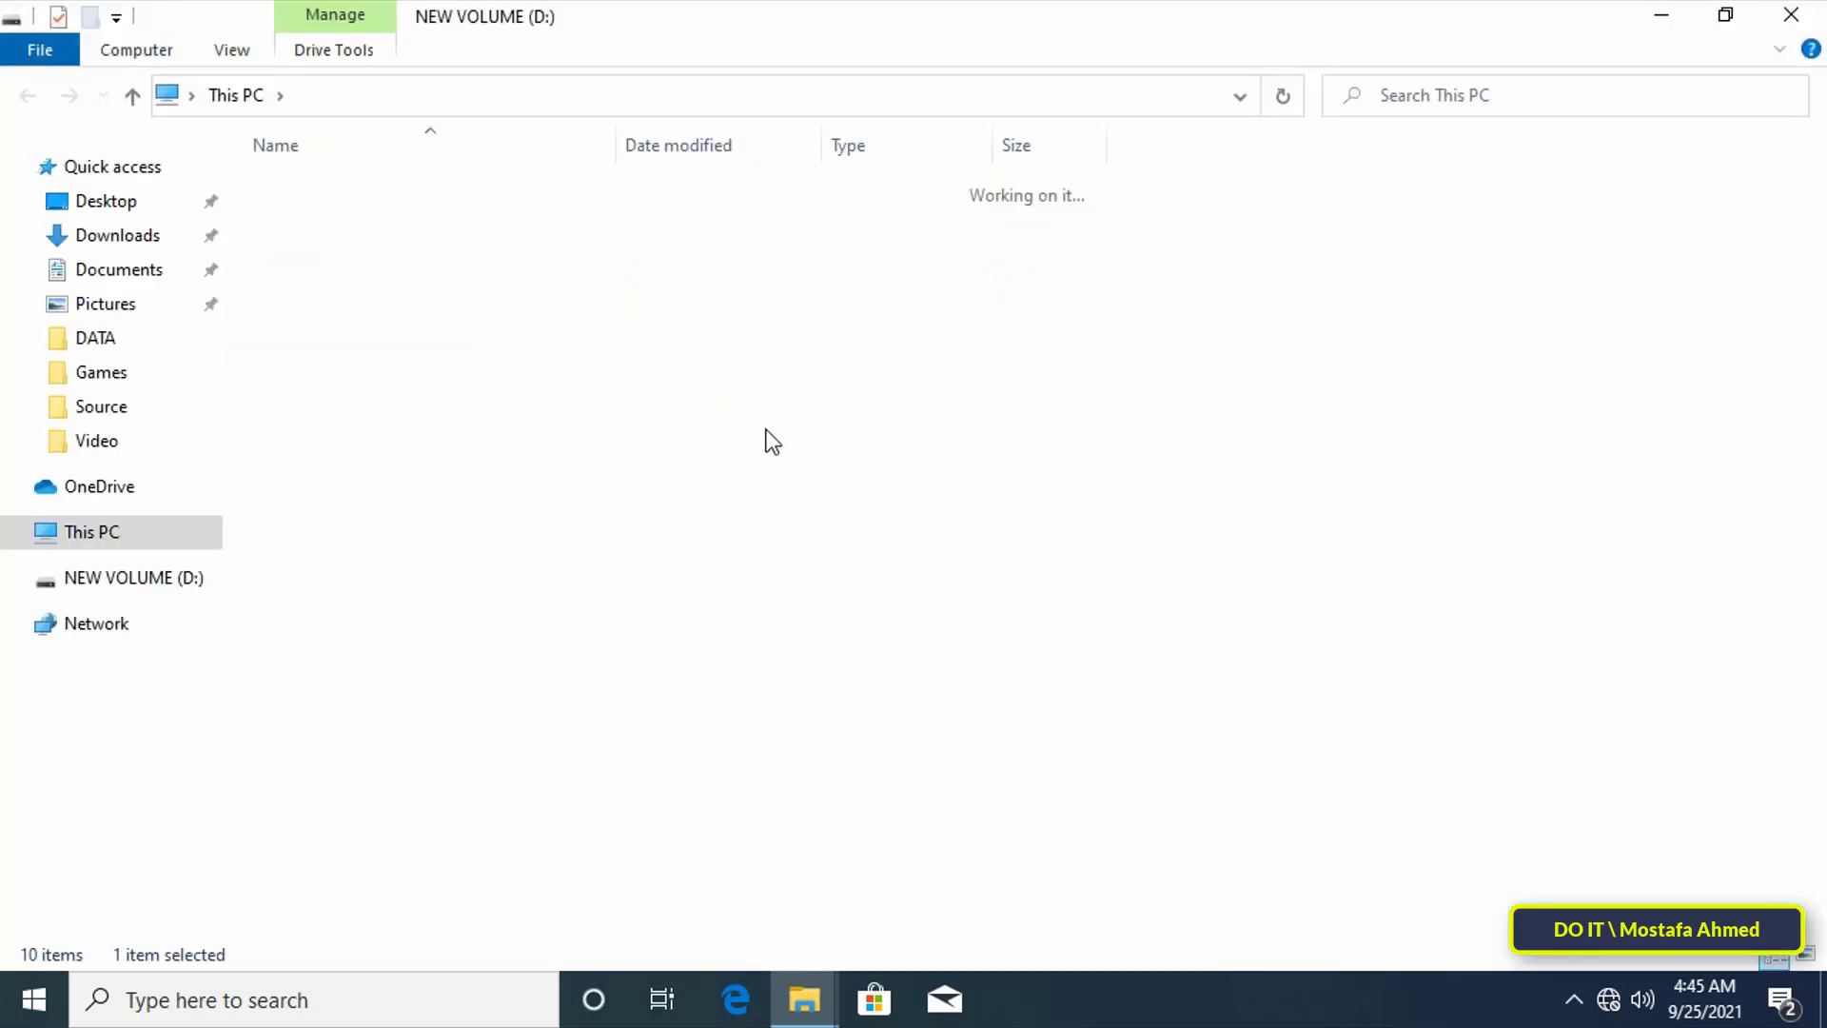
right_click(564, 443)
mouse_move(664, 758)
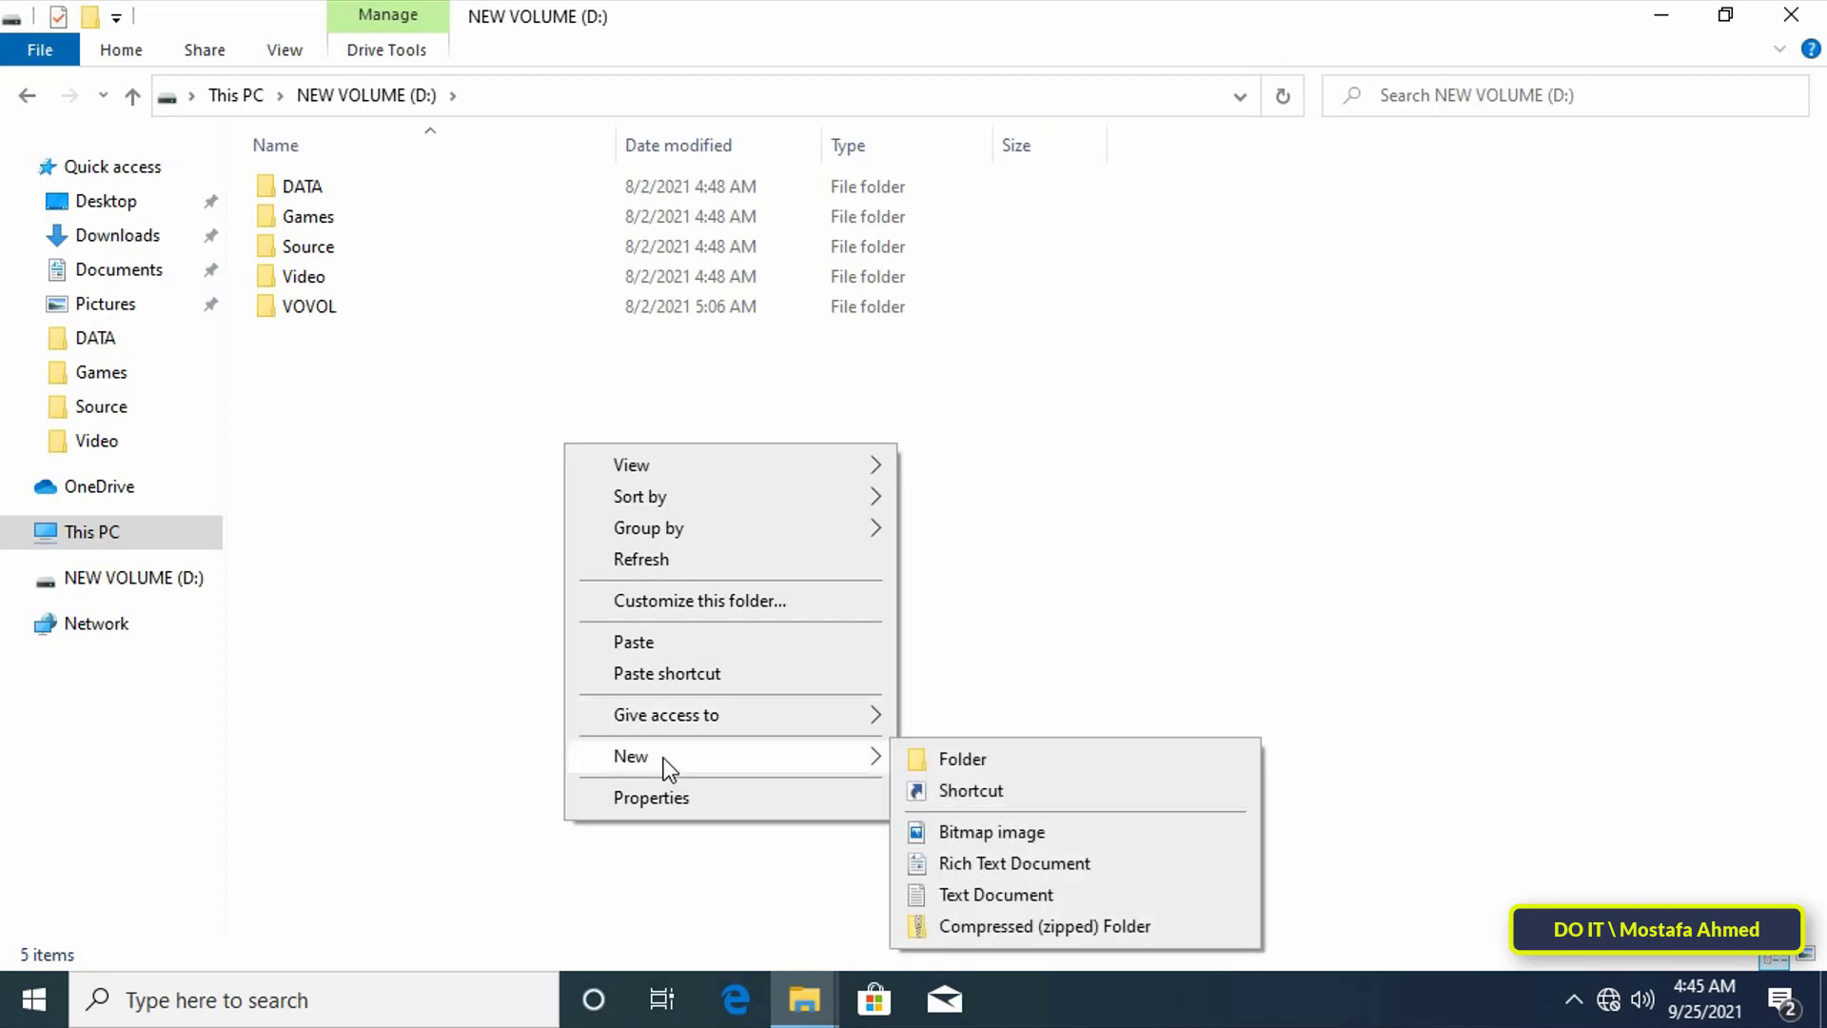
left_click(944, 759)
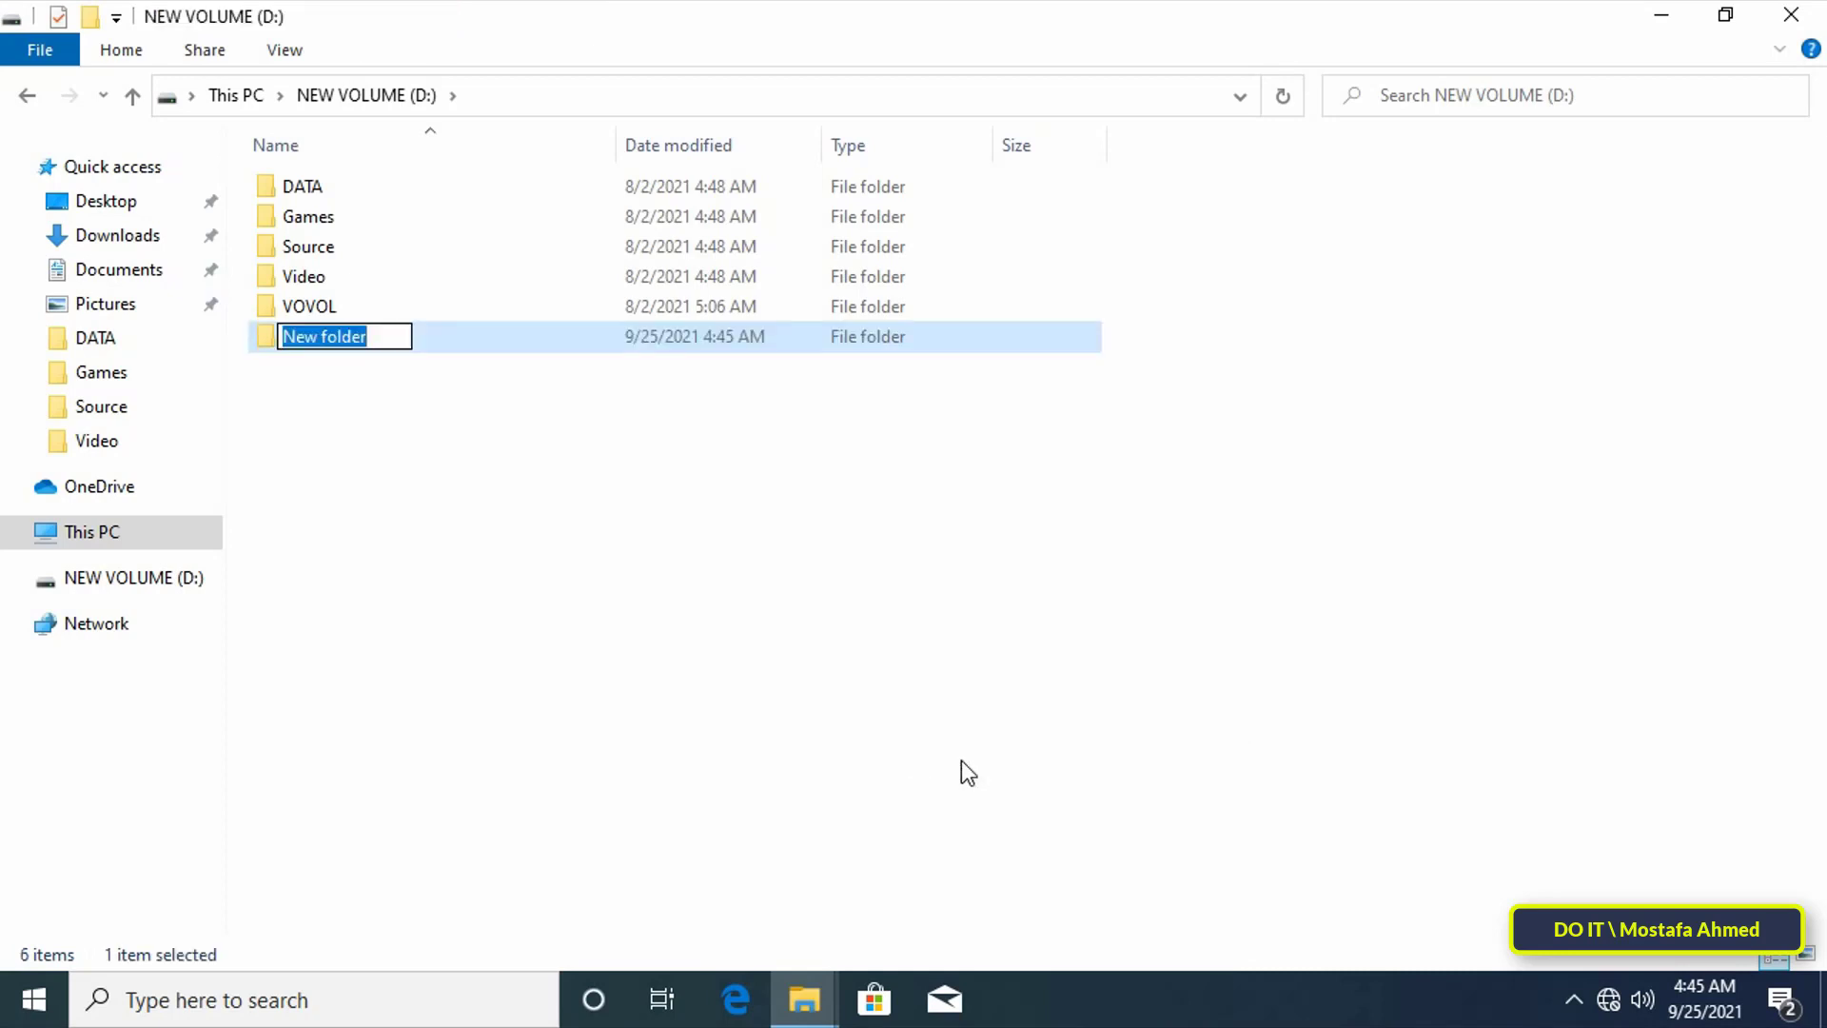
type("GroupP")
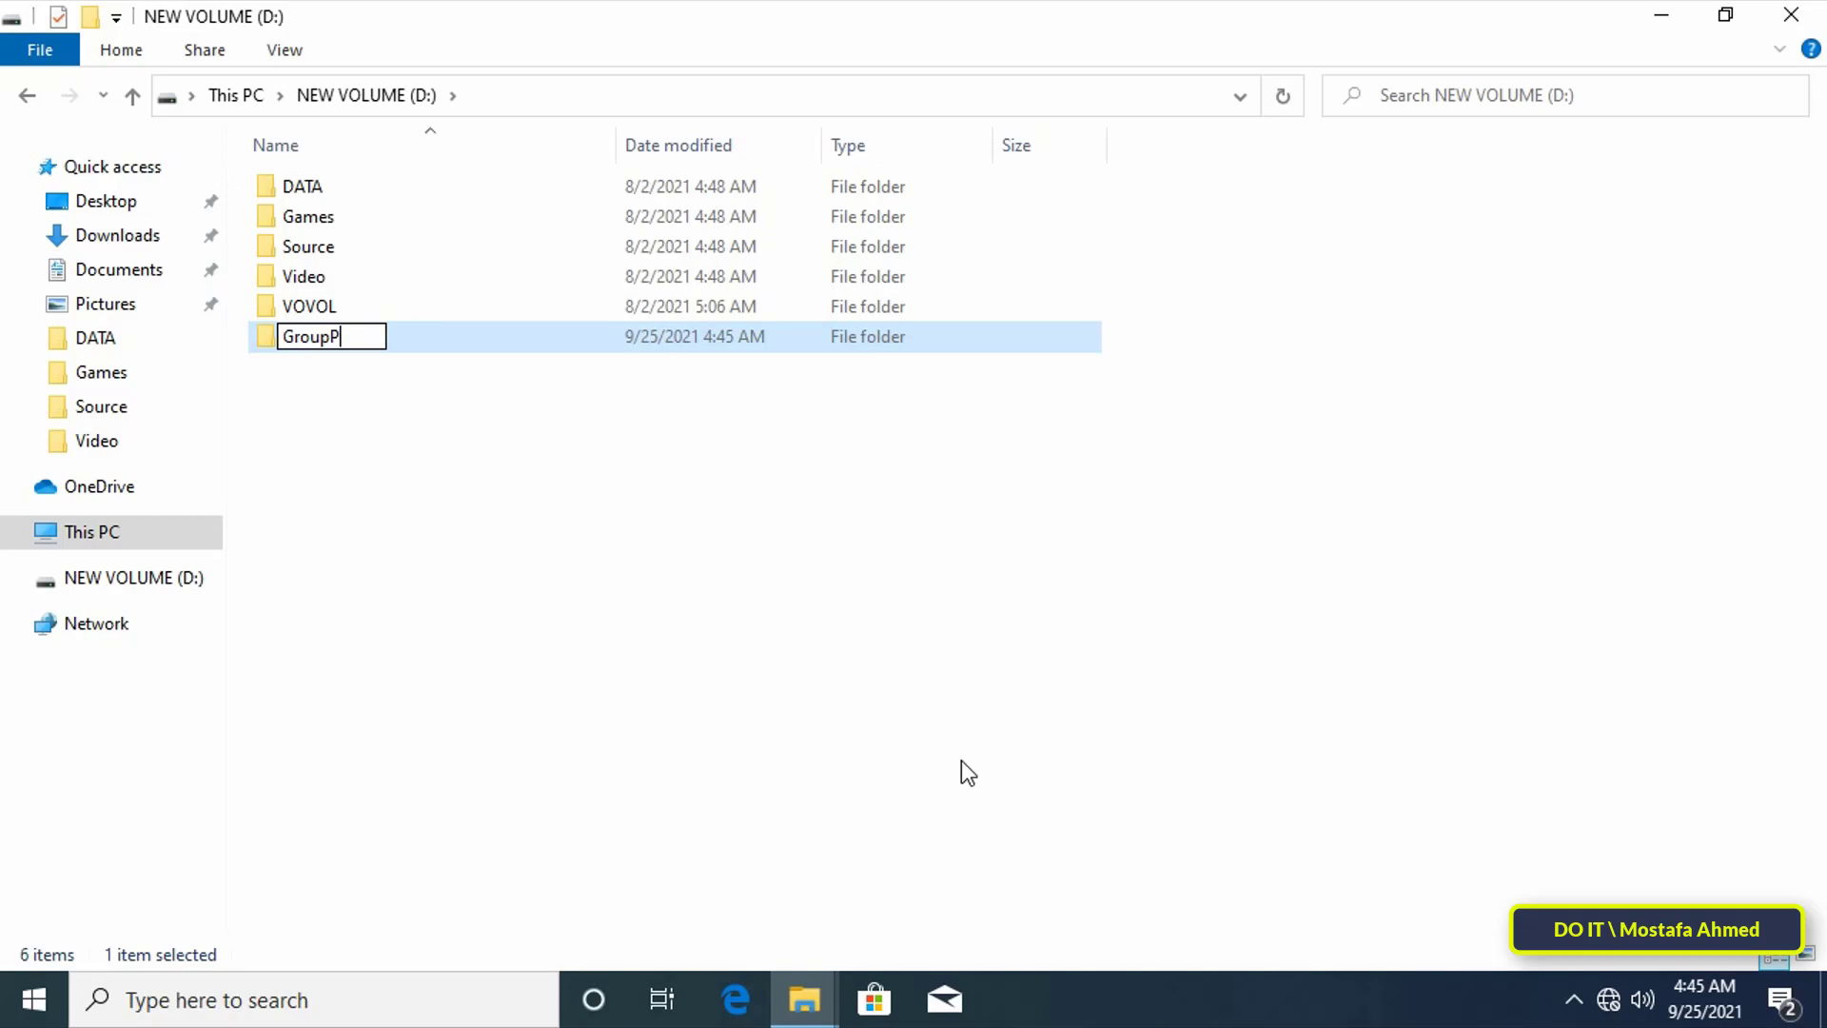
type("olicy Back")
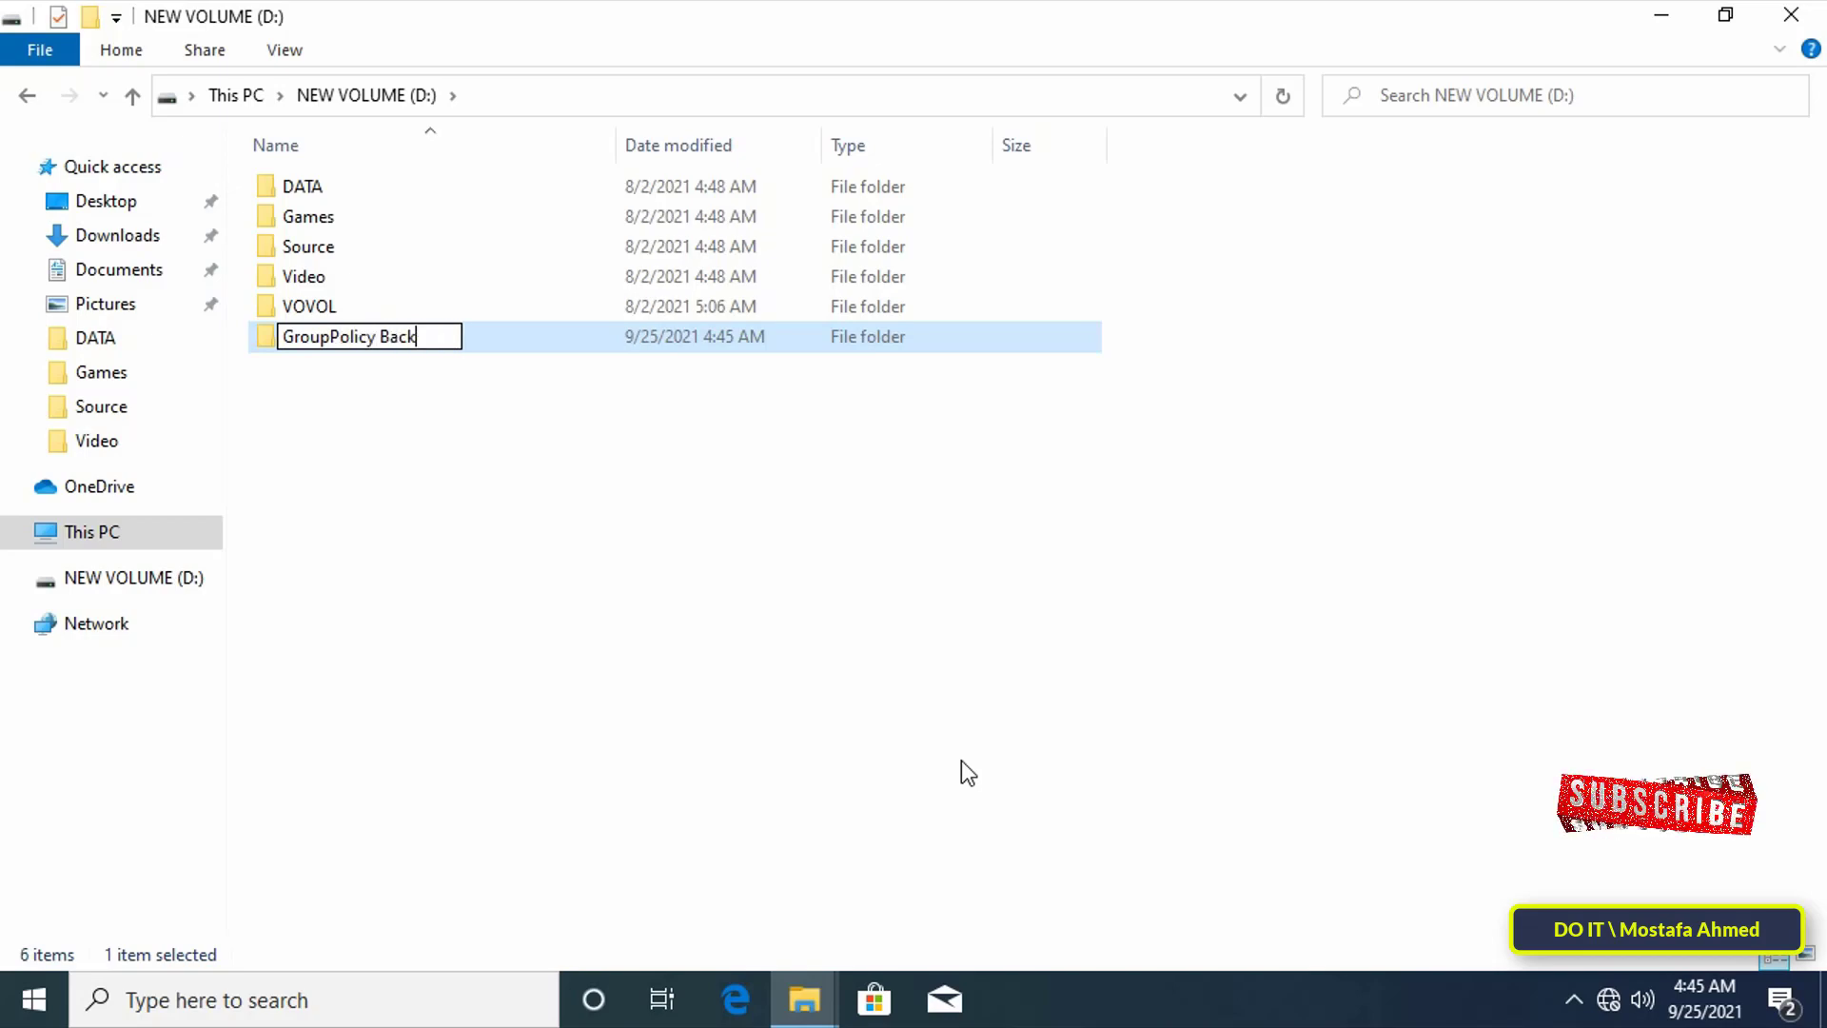
type("up")
left_click(962, 762)
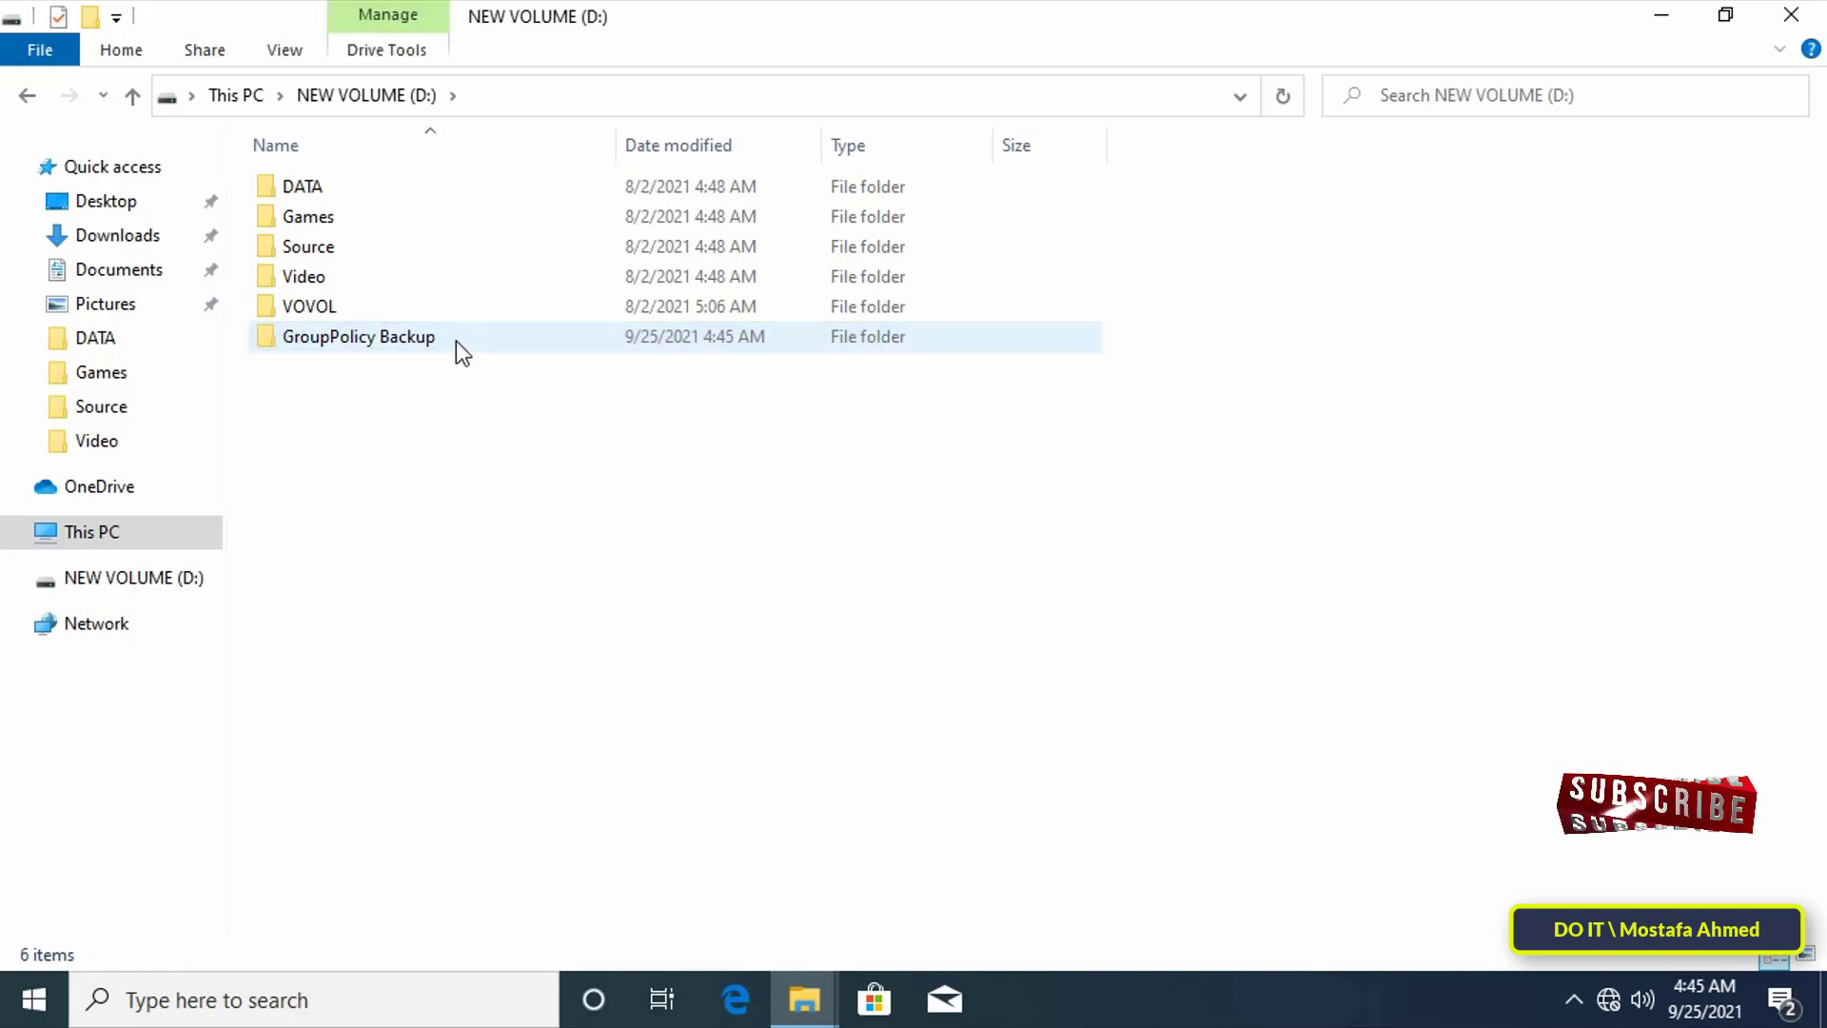
- Paste the copied Machine, User and gpt items into the GroupPolicy Backup folder
double_click(455, 341)
right_click(670, 349)
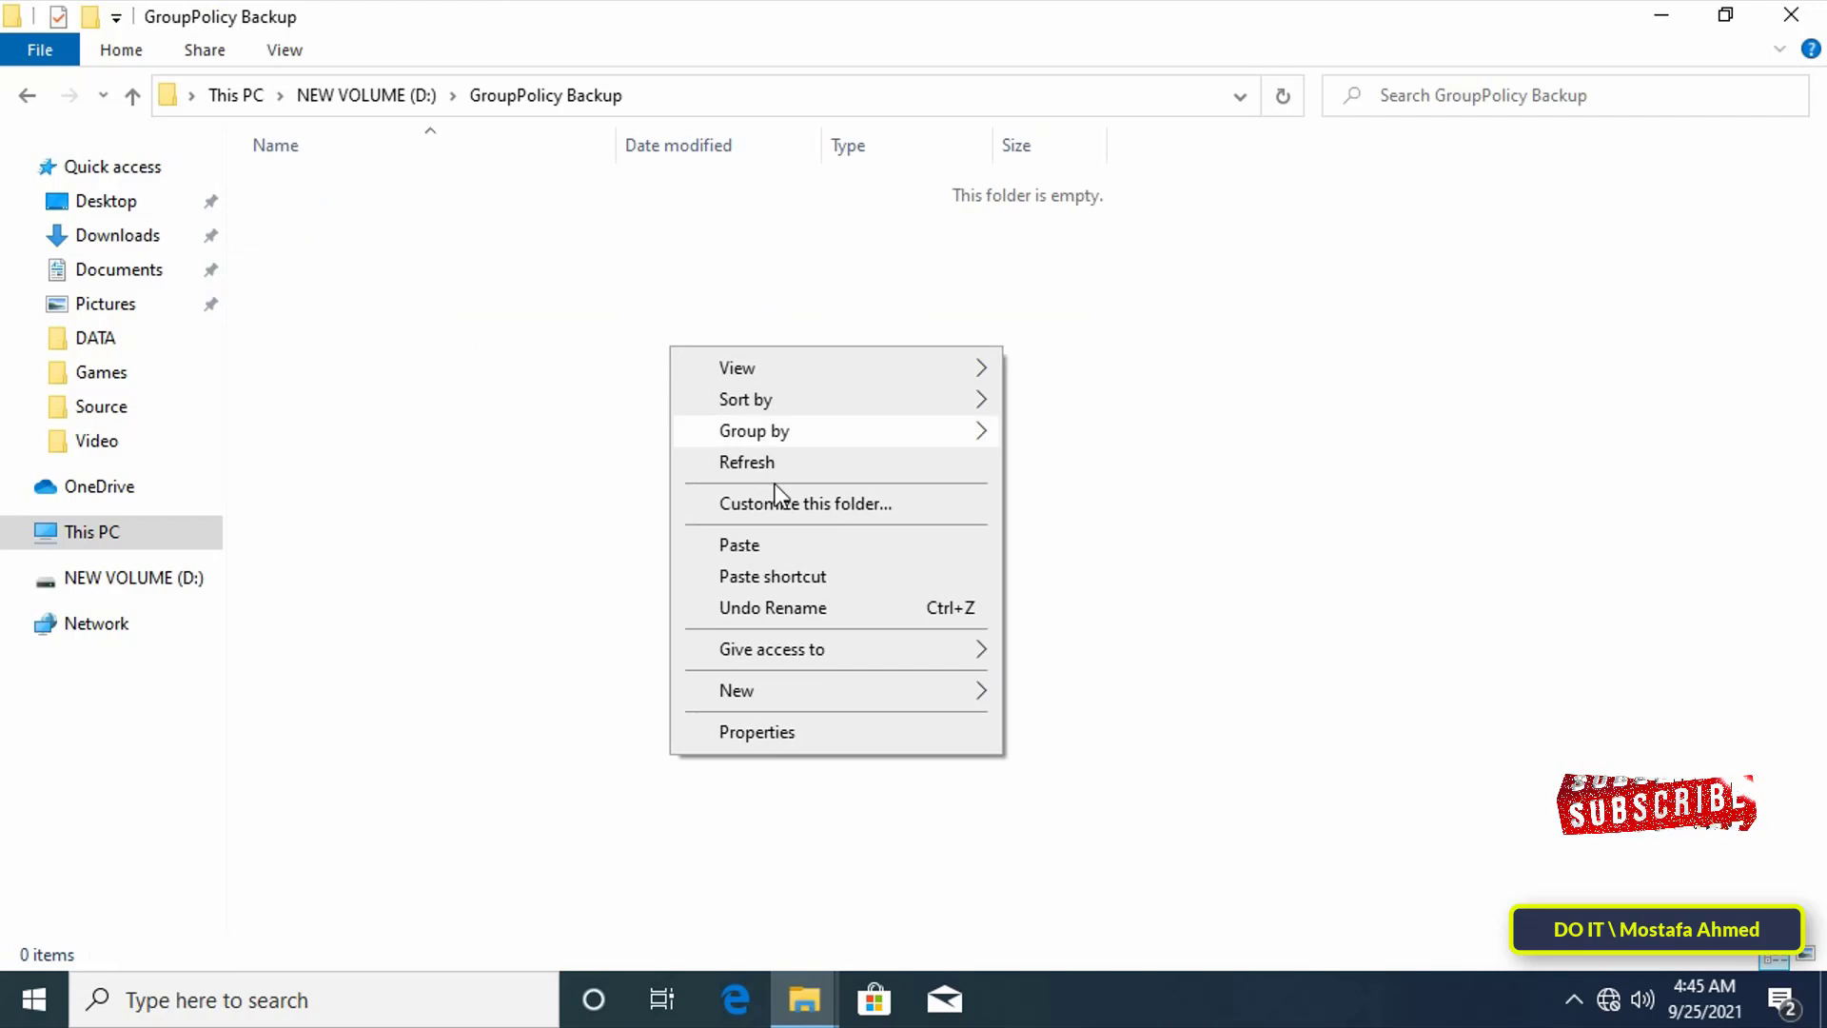
left_click(787, 555)
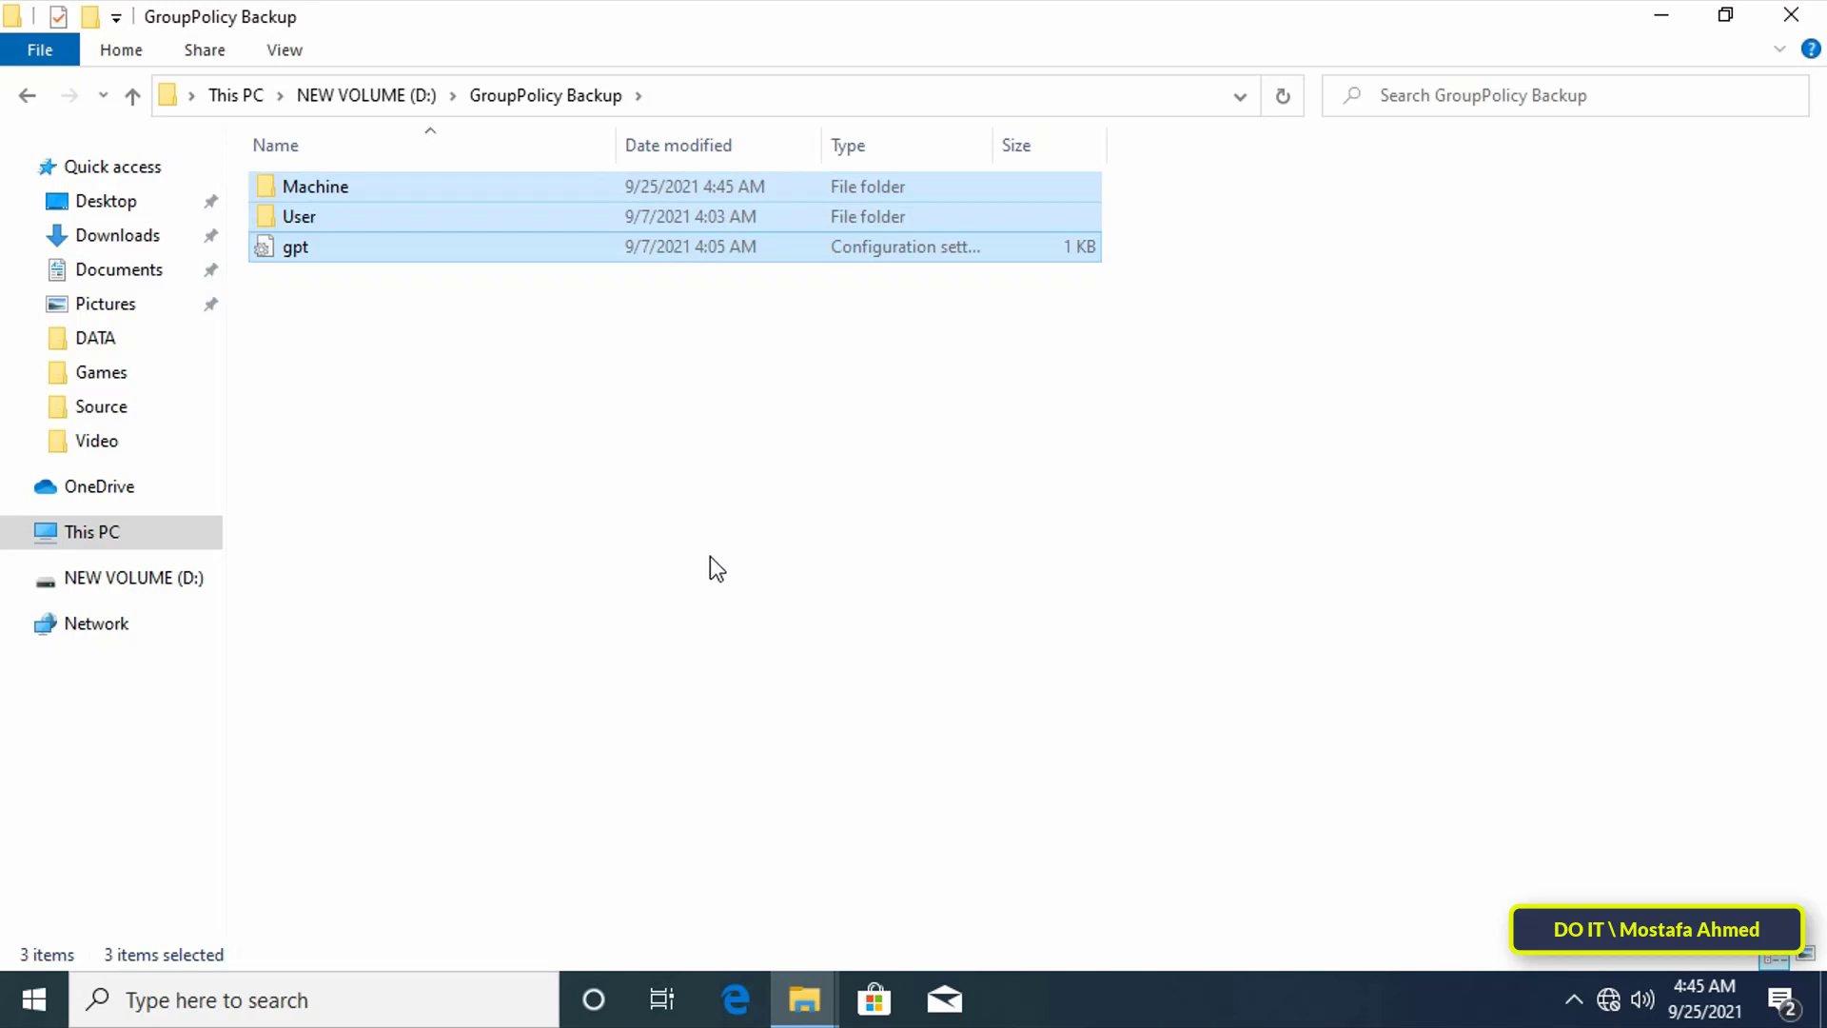
- Close both Explorer windows and reopen D:\GroupPolicy Backup from This PC
left_click(1807, 22)
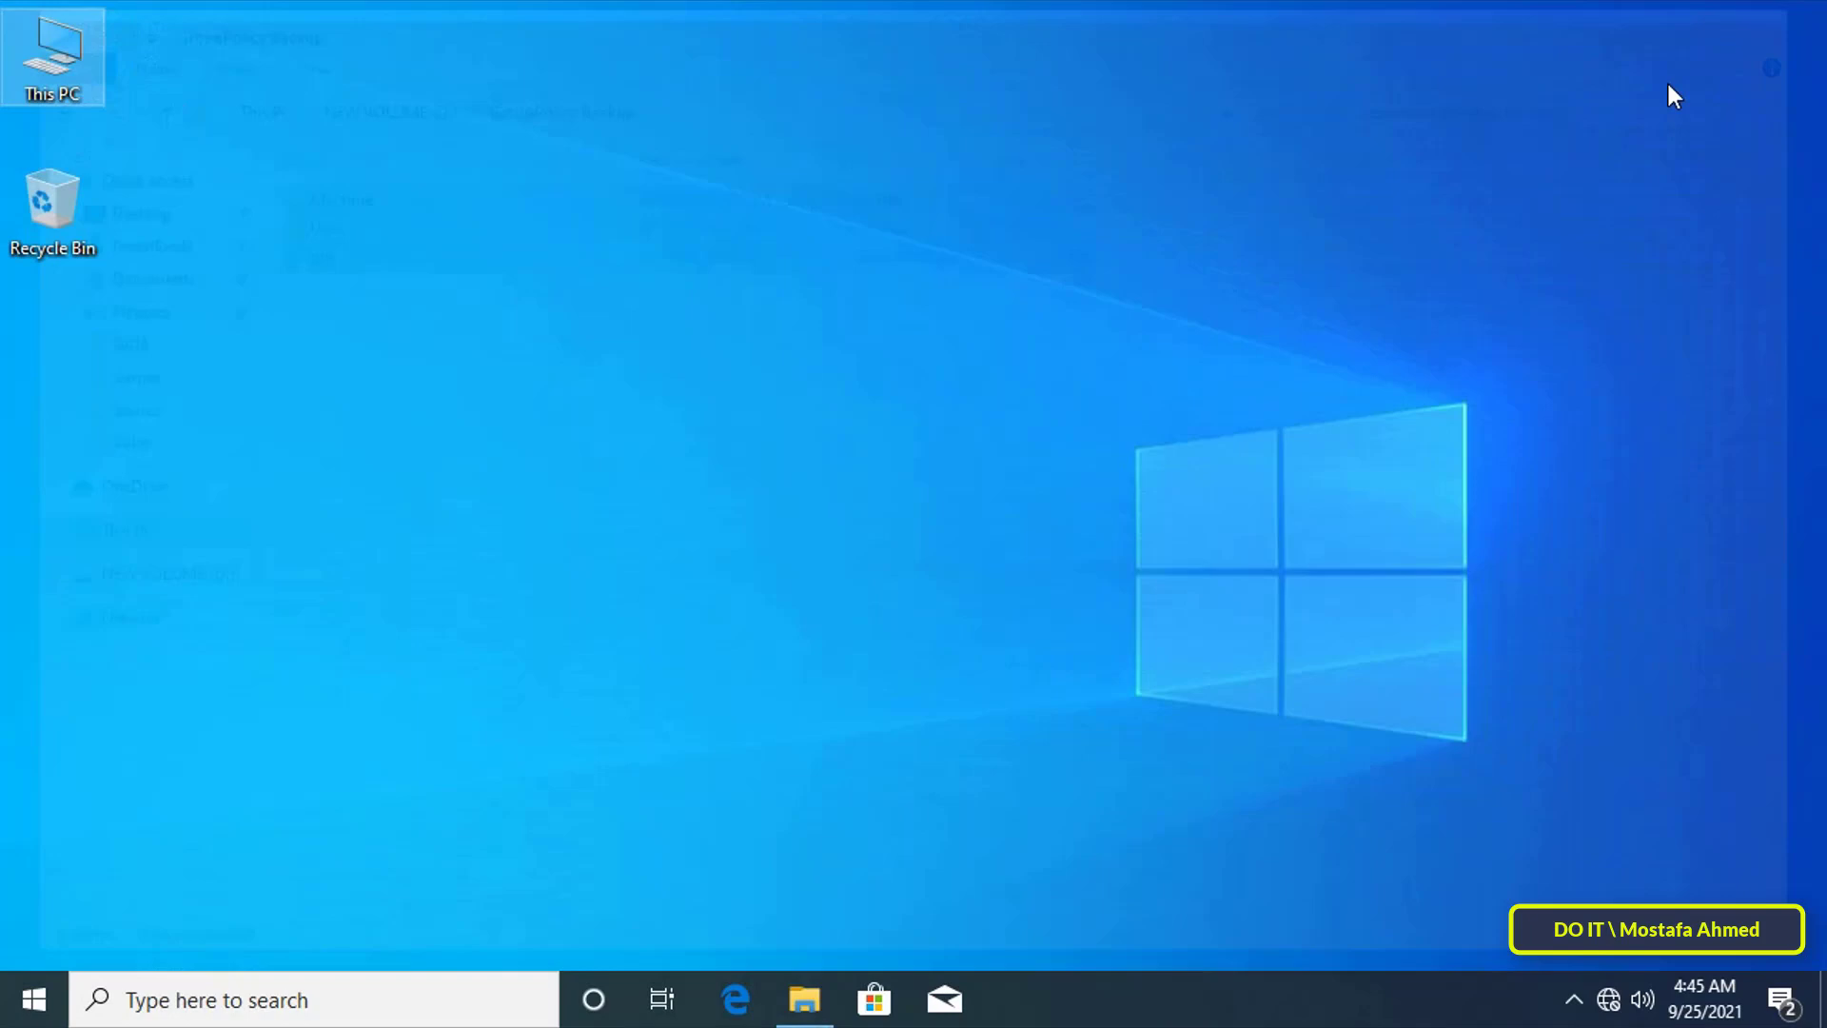
left_click(828, 997)
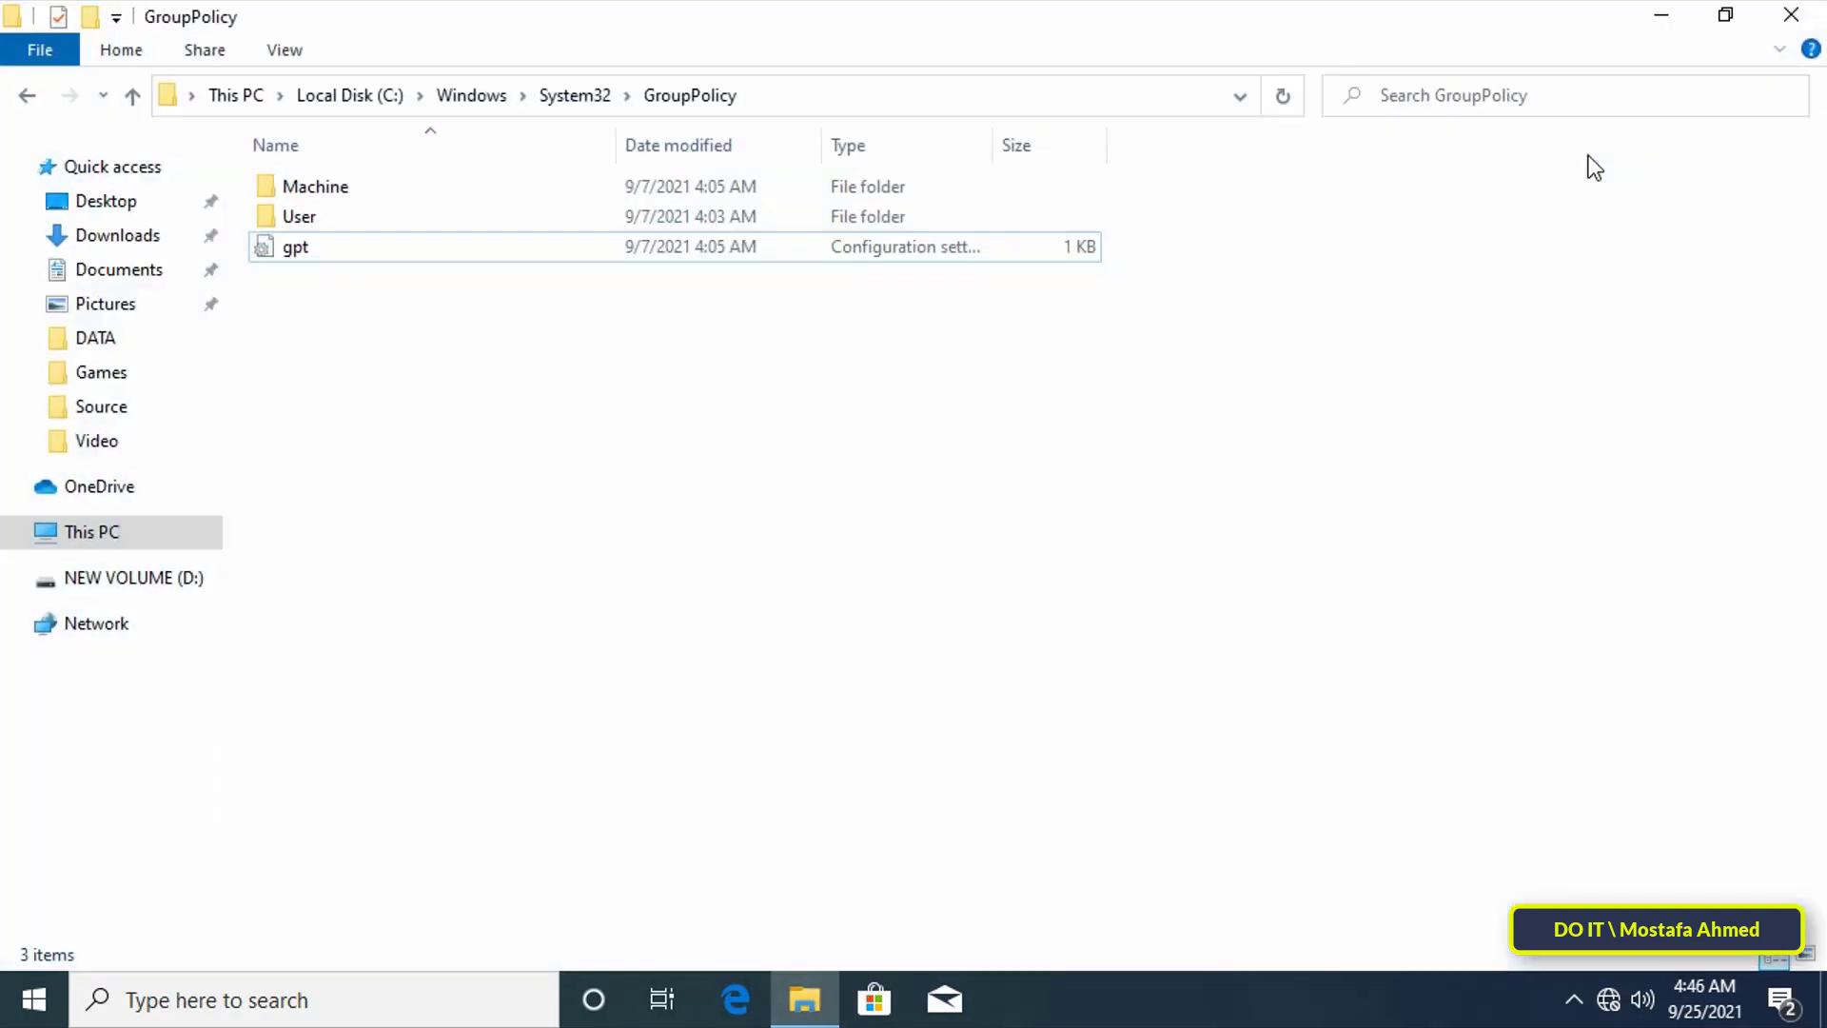
left_click(1794, 15)
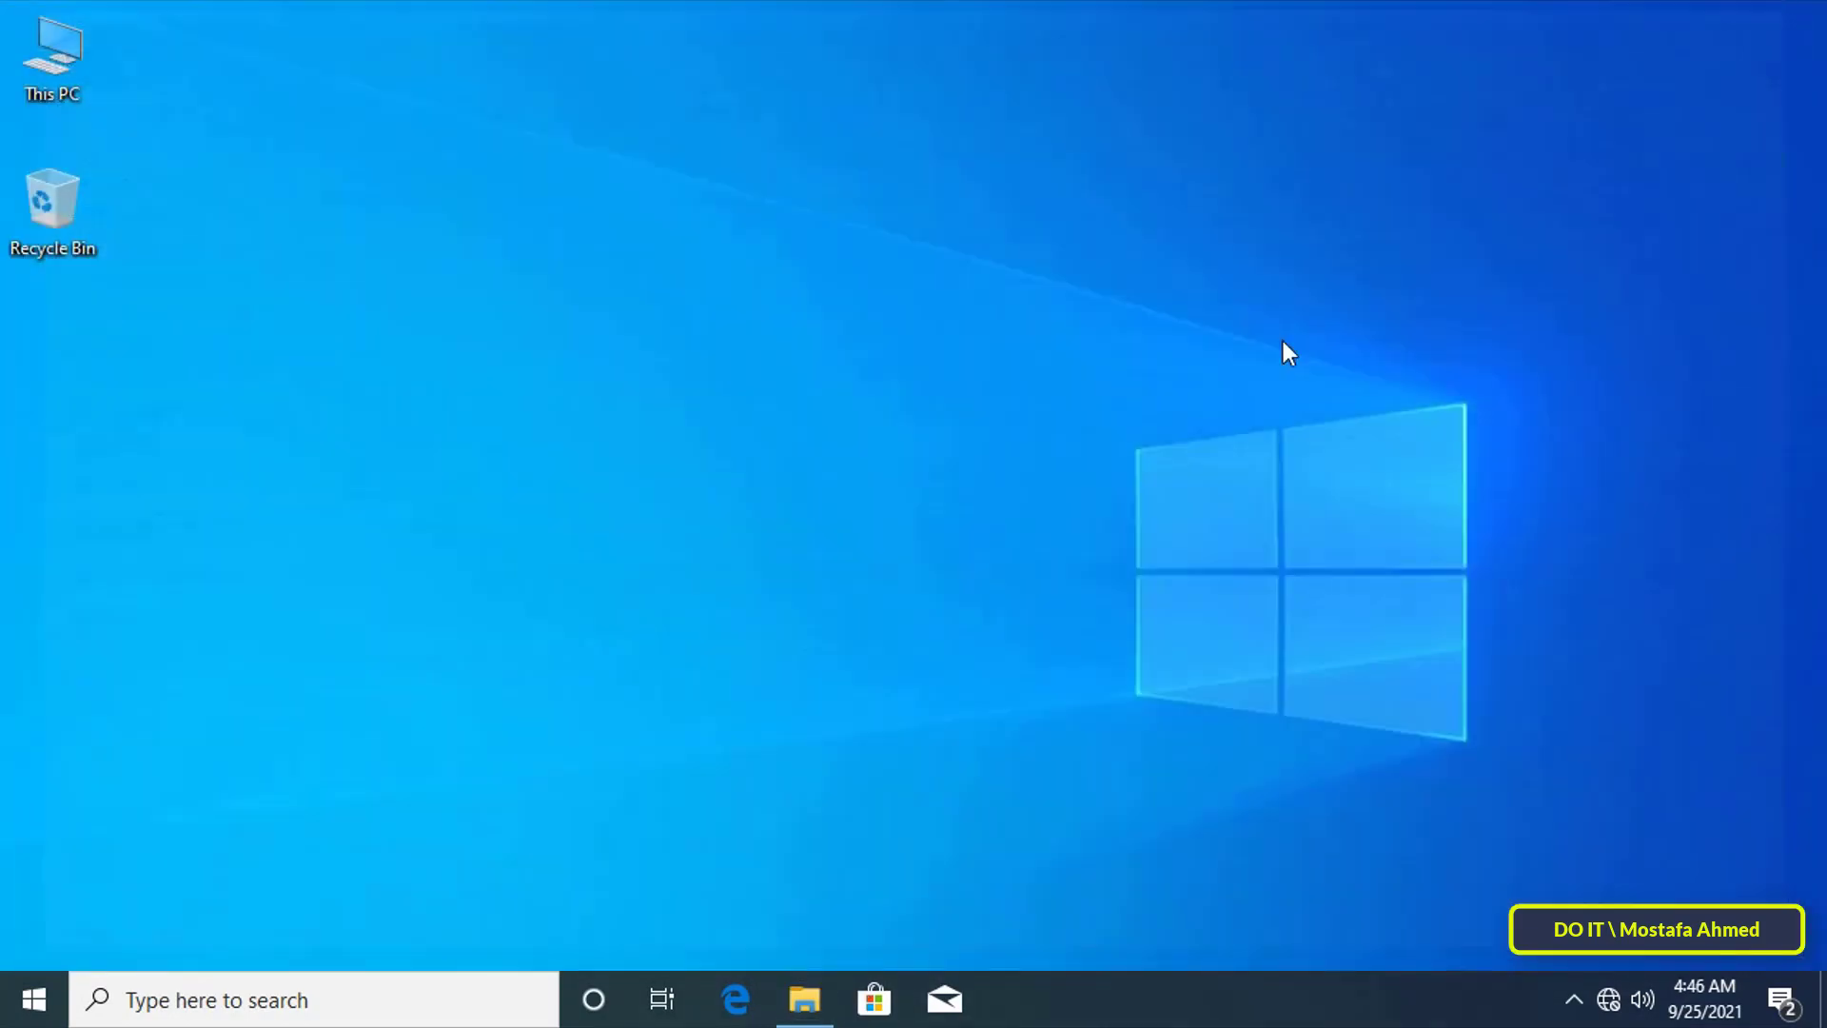
double_click(46, 59)
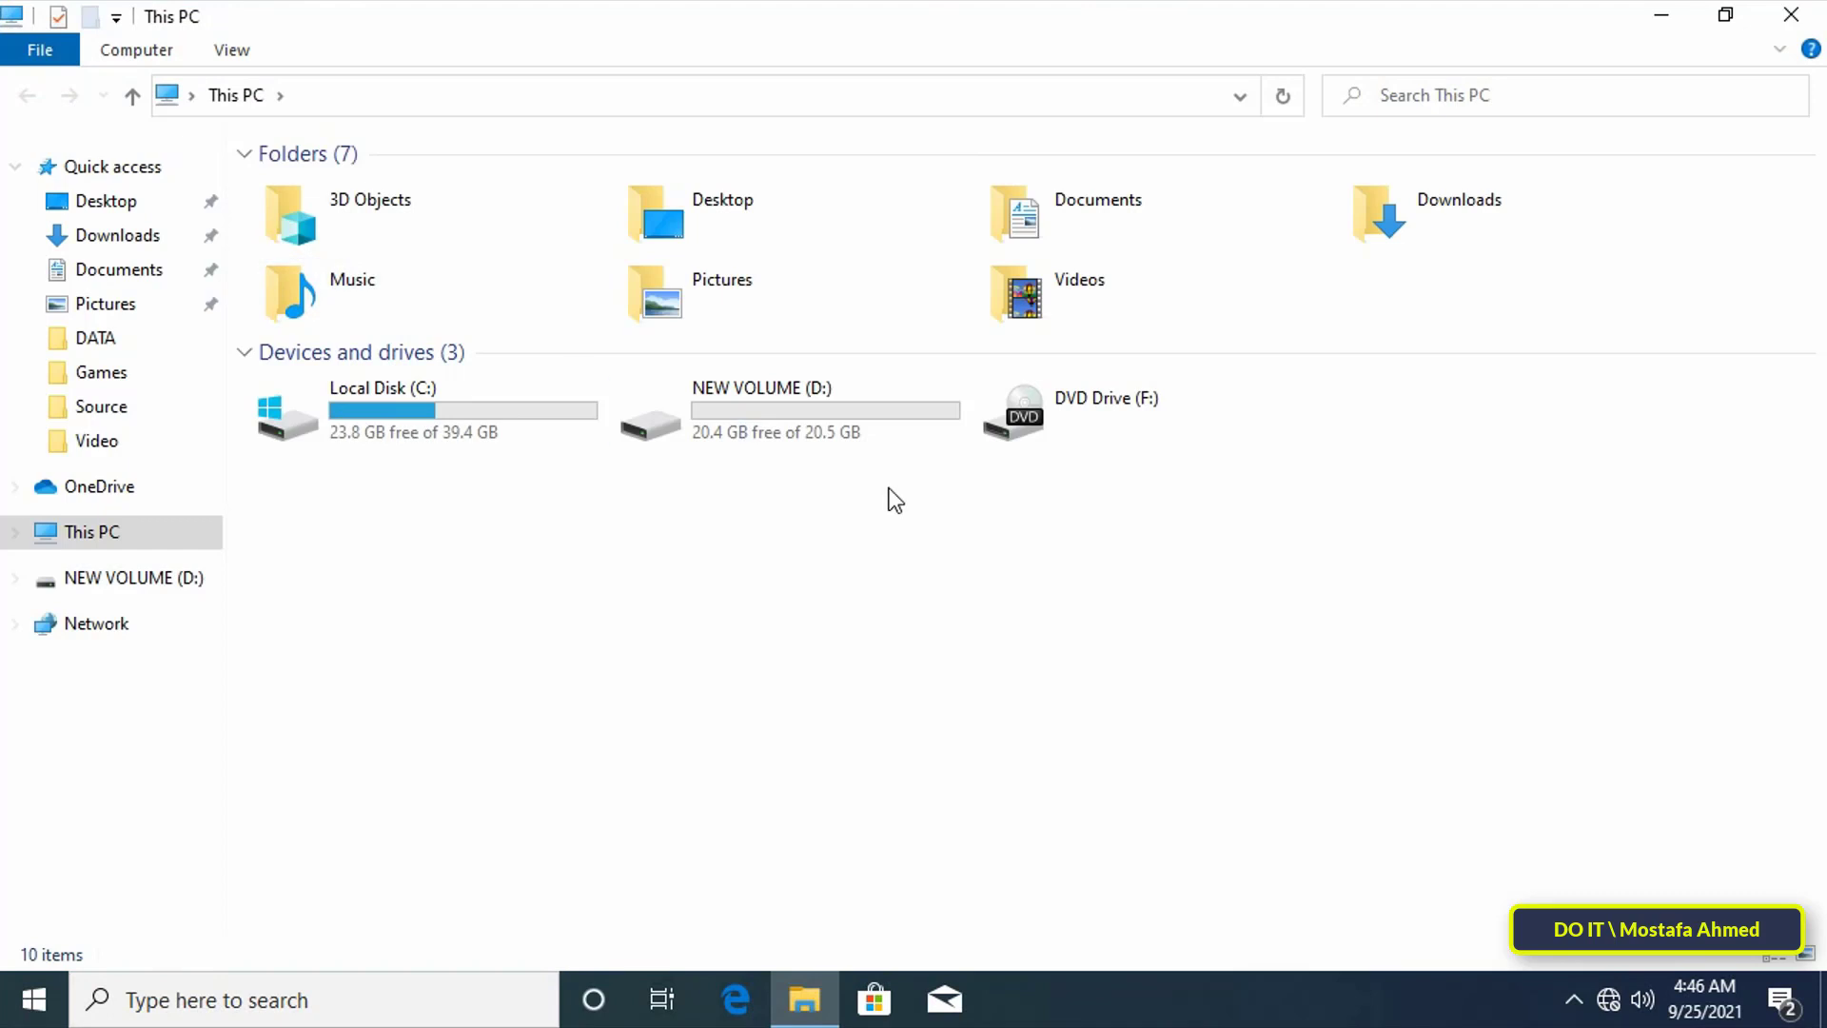
double_click(843, 434)
left_click(381, 249)
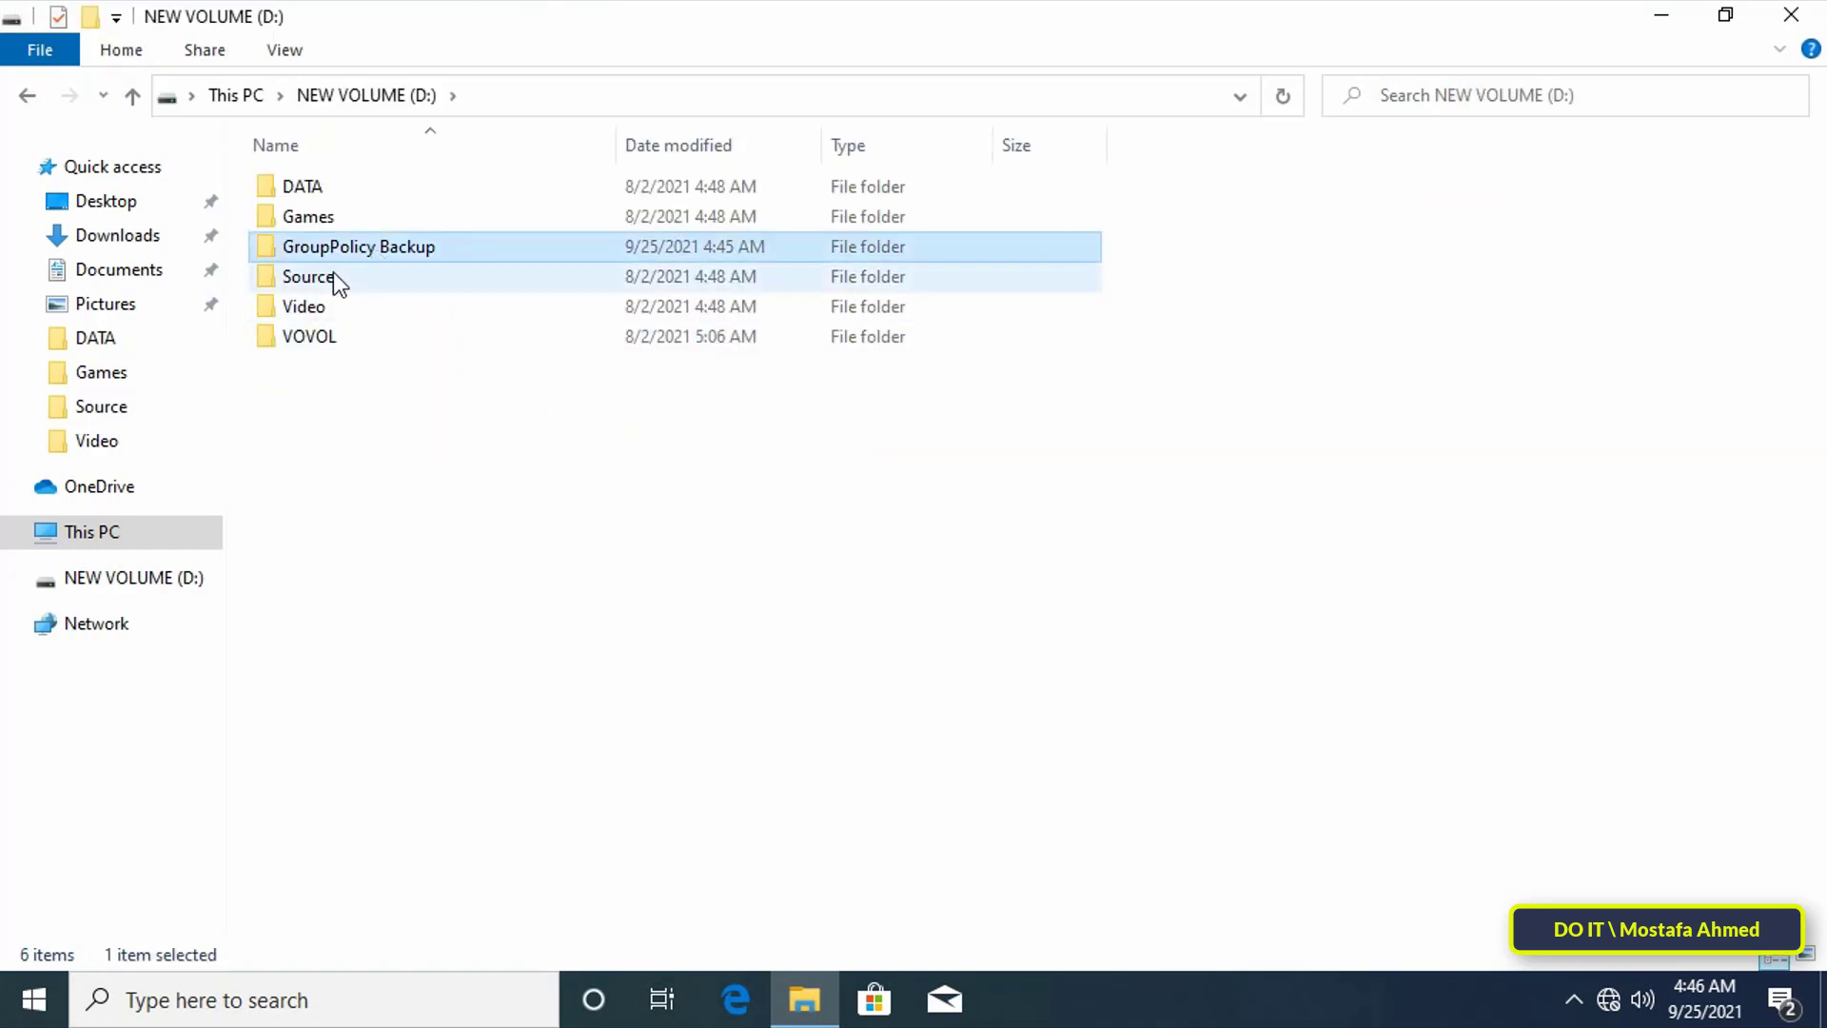
double_click(381, 257)
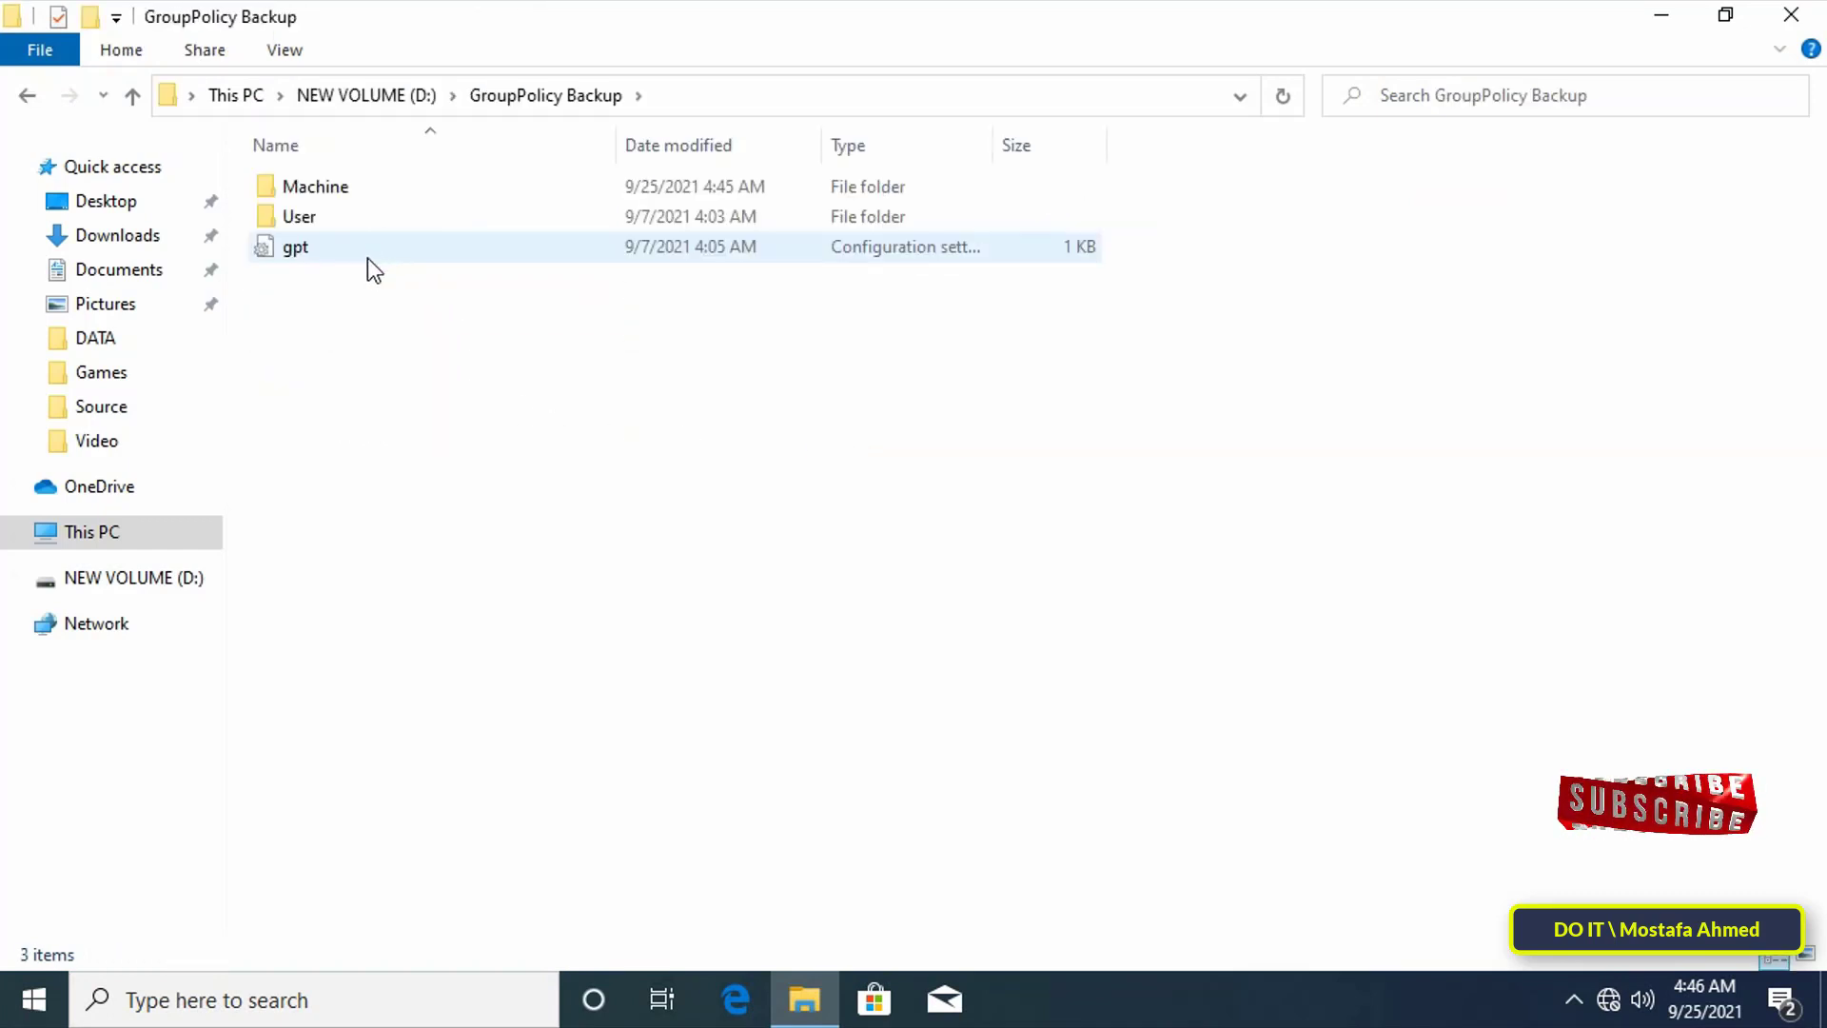
- Marquee-select the Machine, User and gpt items and copy them
left_click_drag(414, 344, 273, 179)
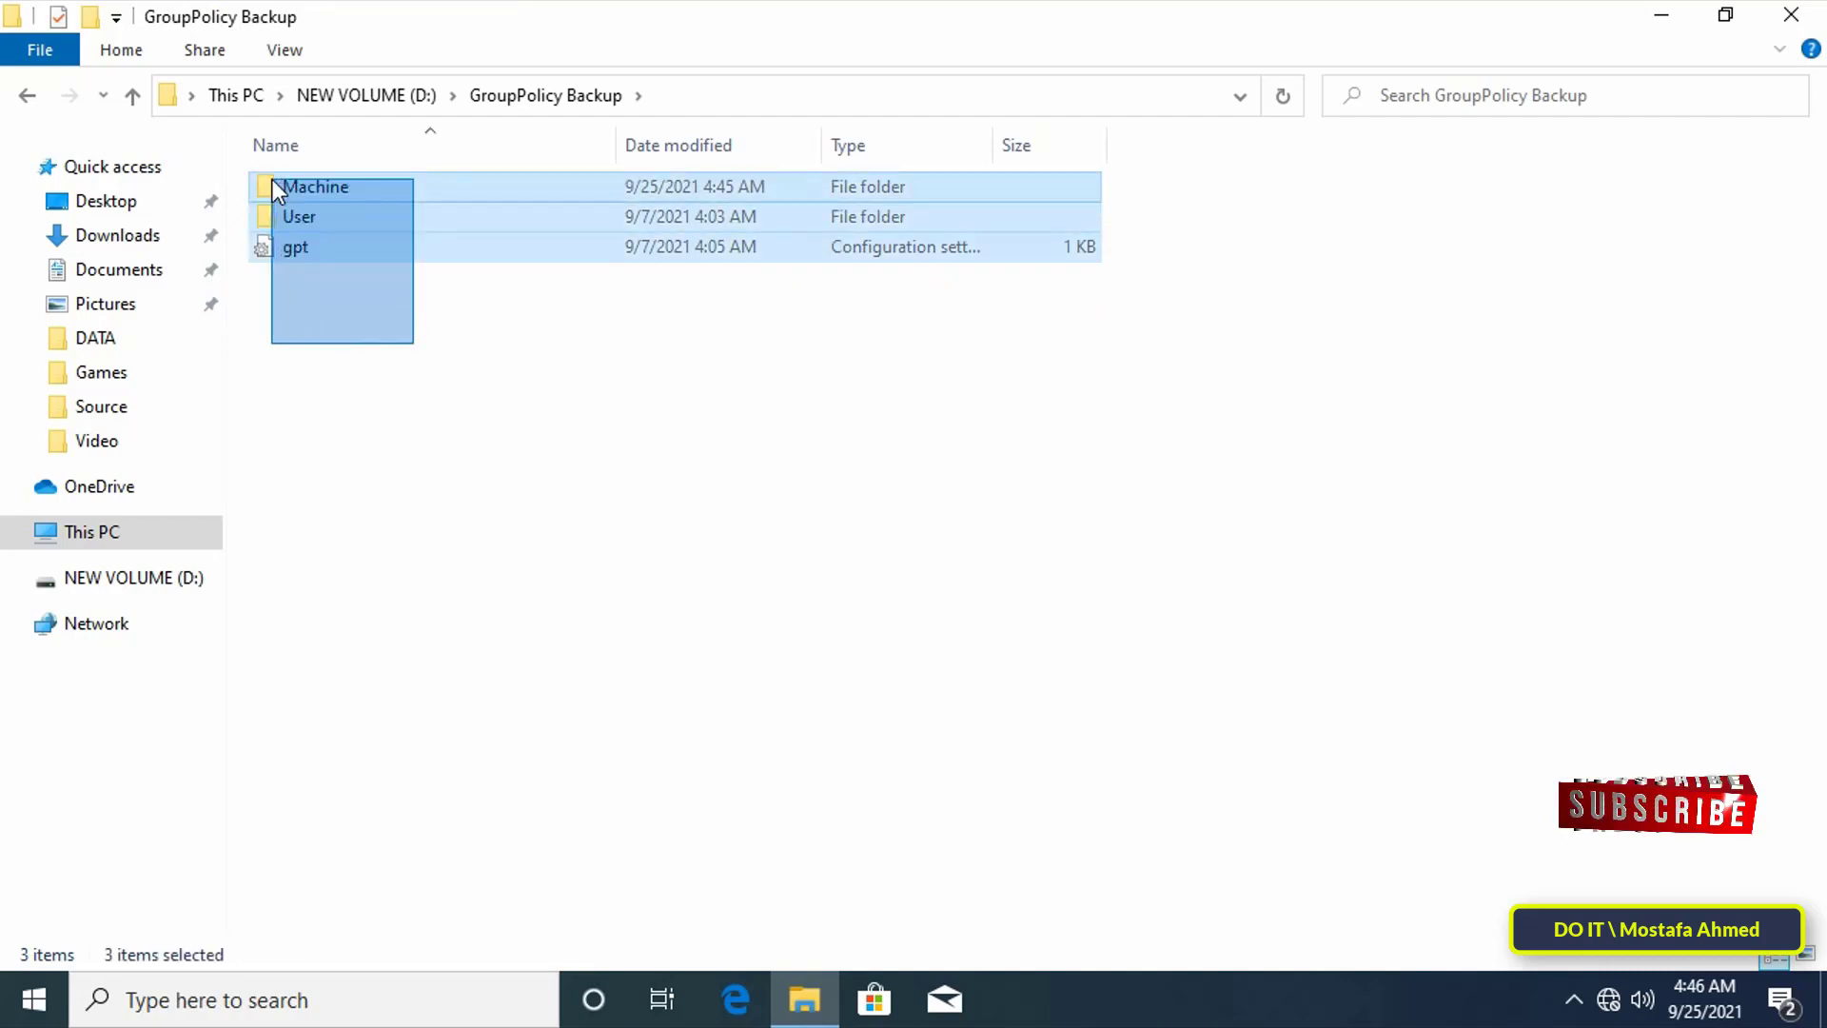
right_click(356, 238)
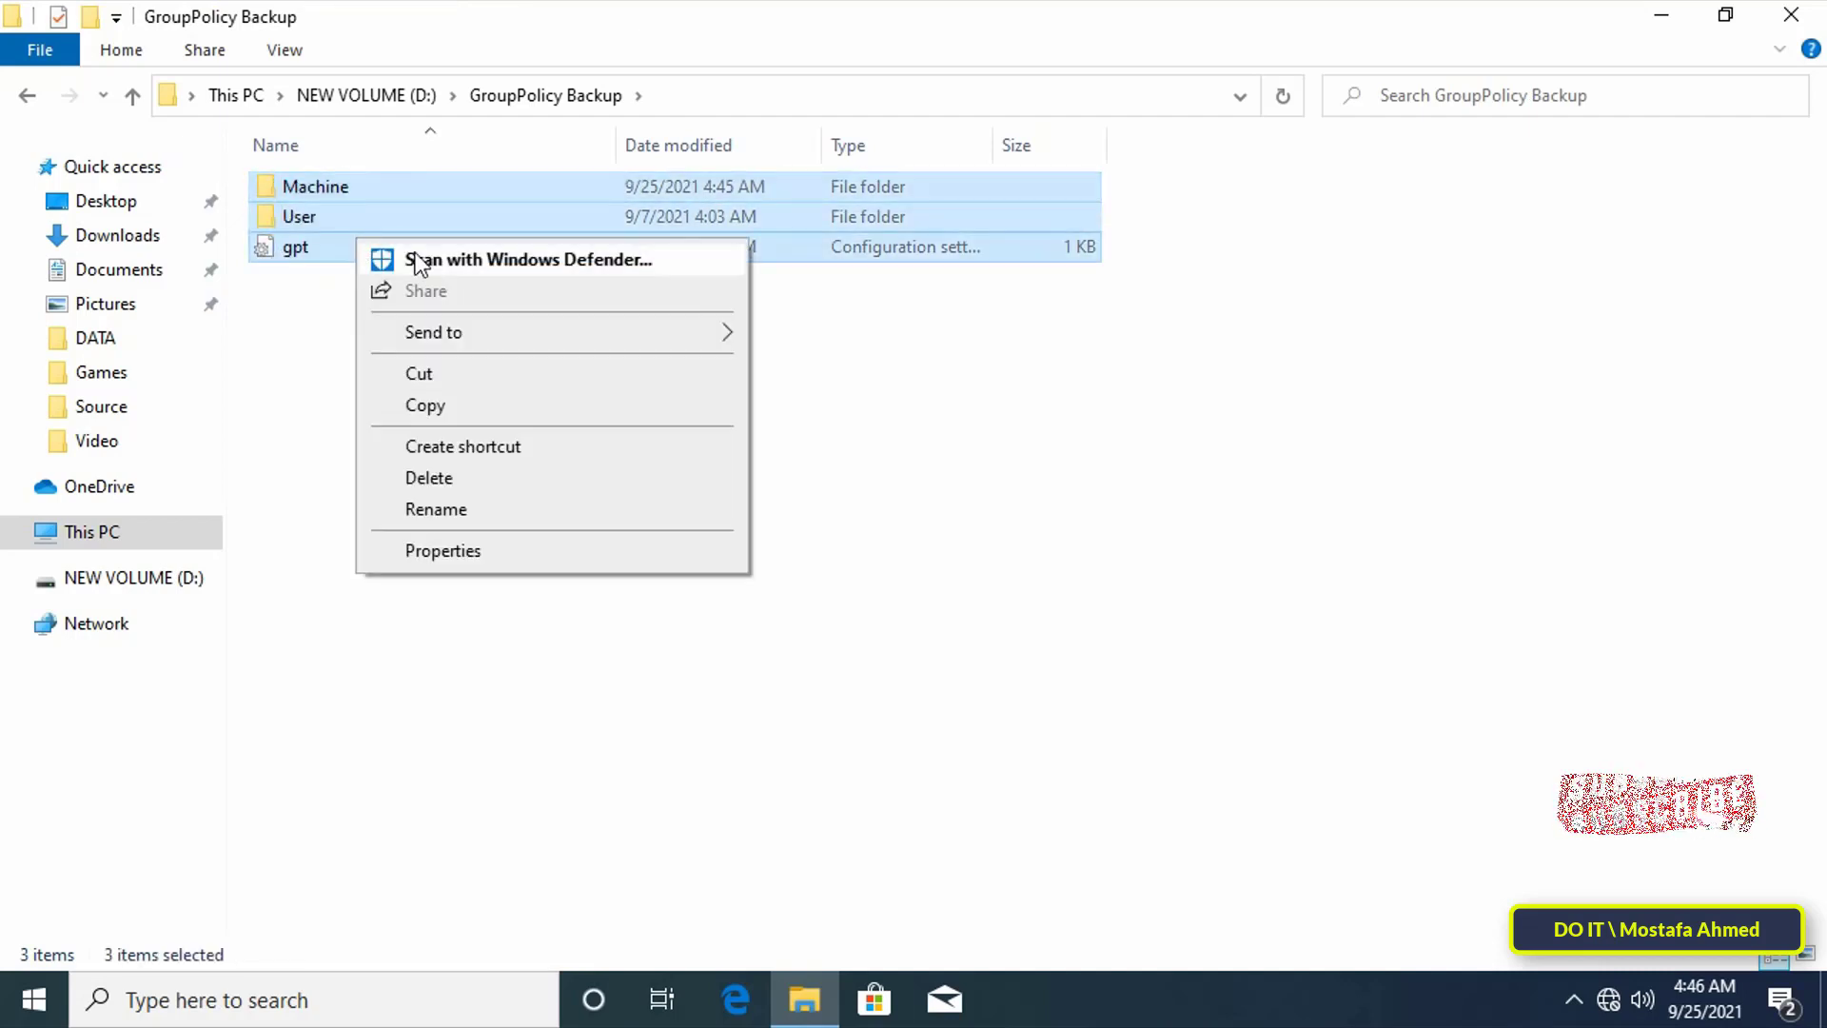
left_click(452, 407)
- Close the backup window and open C:\Windows\System32 in a new Explorer window
left_click(1792, 14)
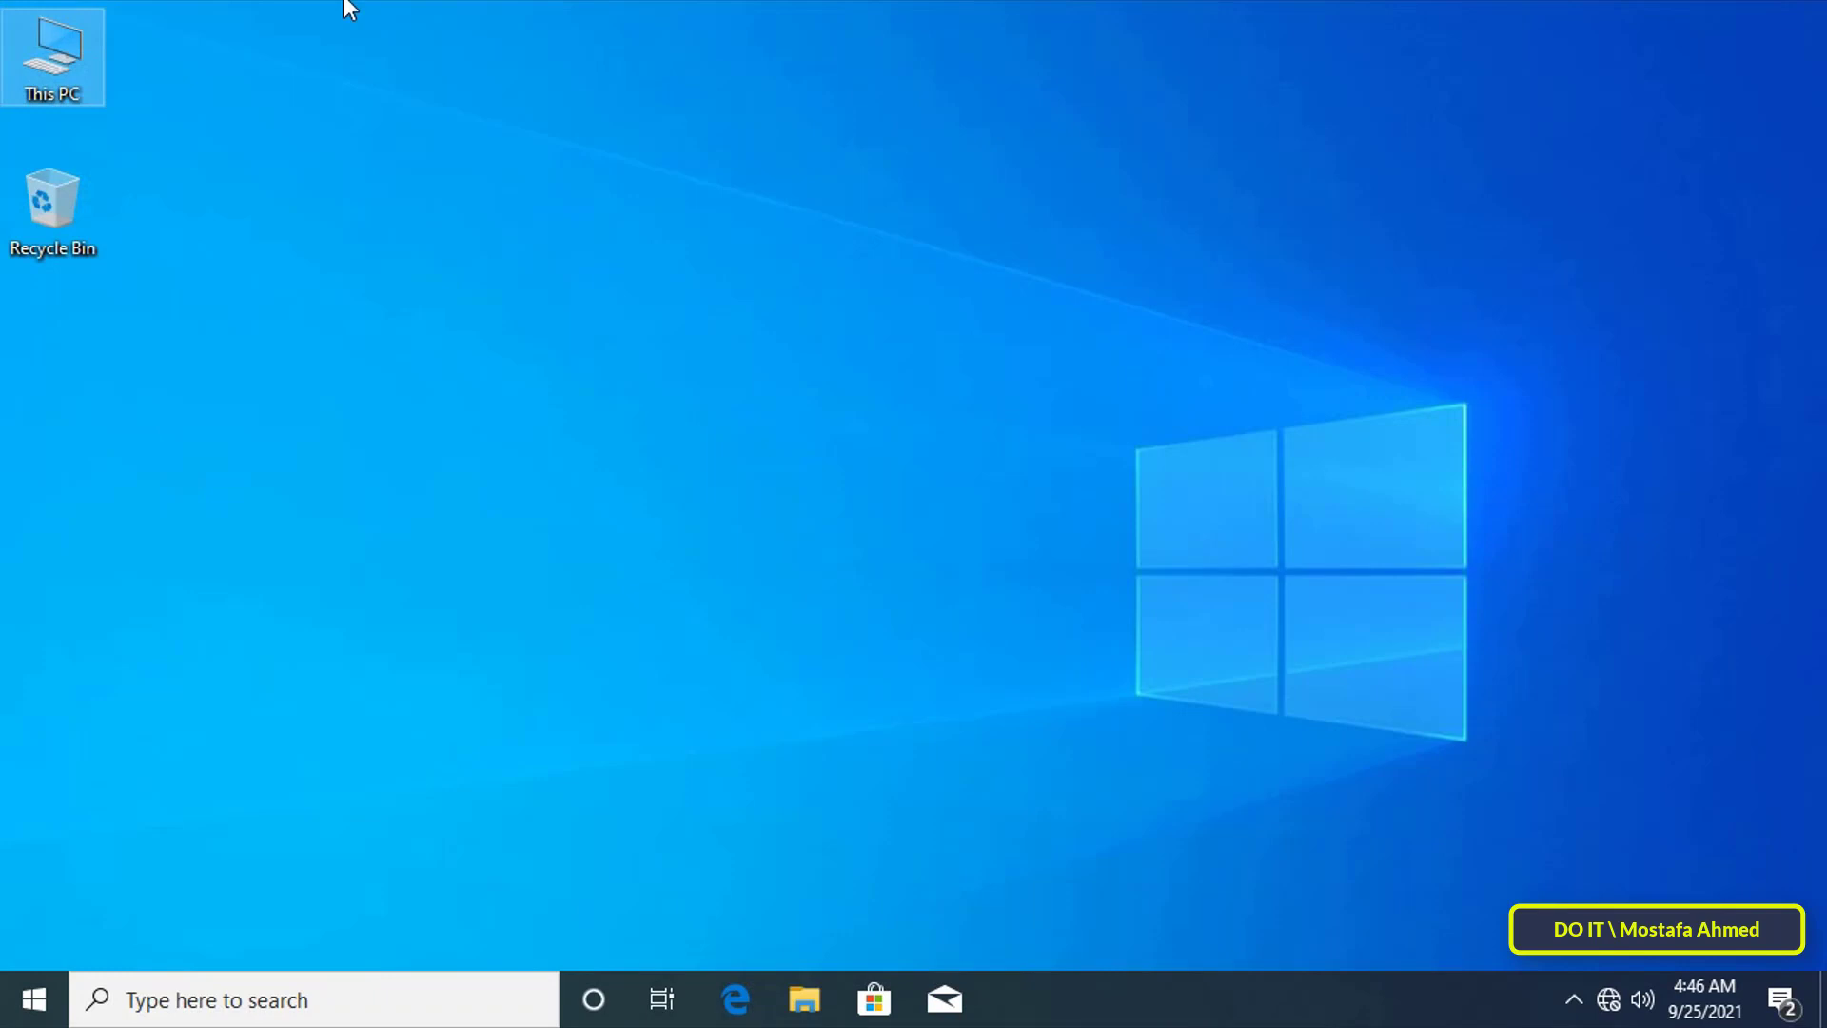
key("super+e")
double_click(453, 406)
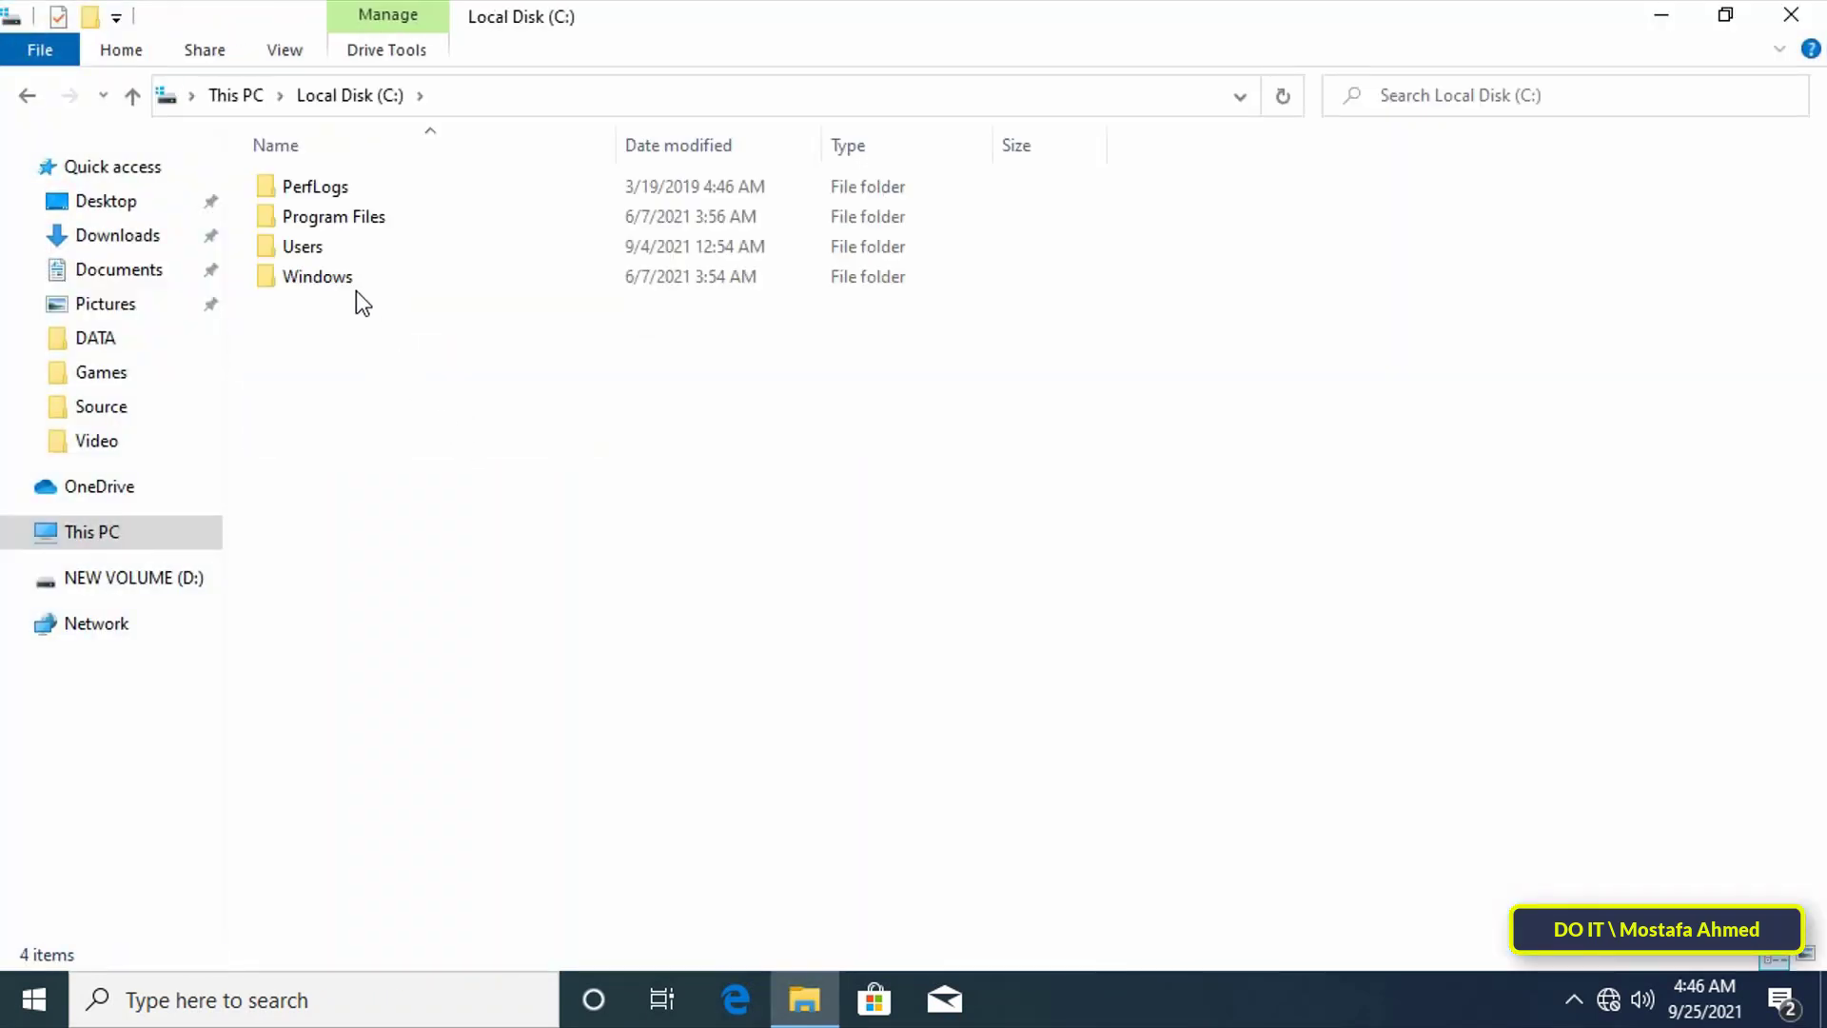
double_click(352, 278)
scroll(678, 645, "down", 11)
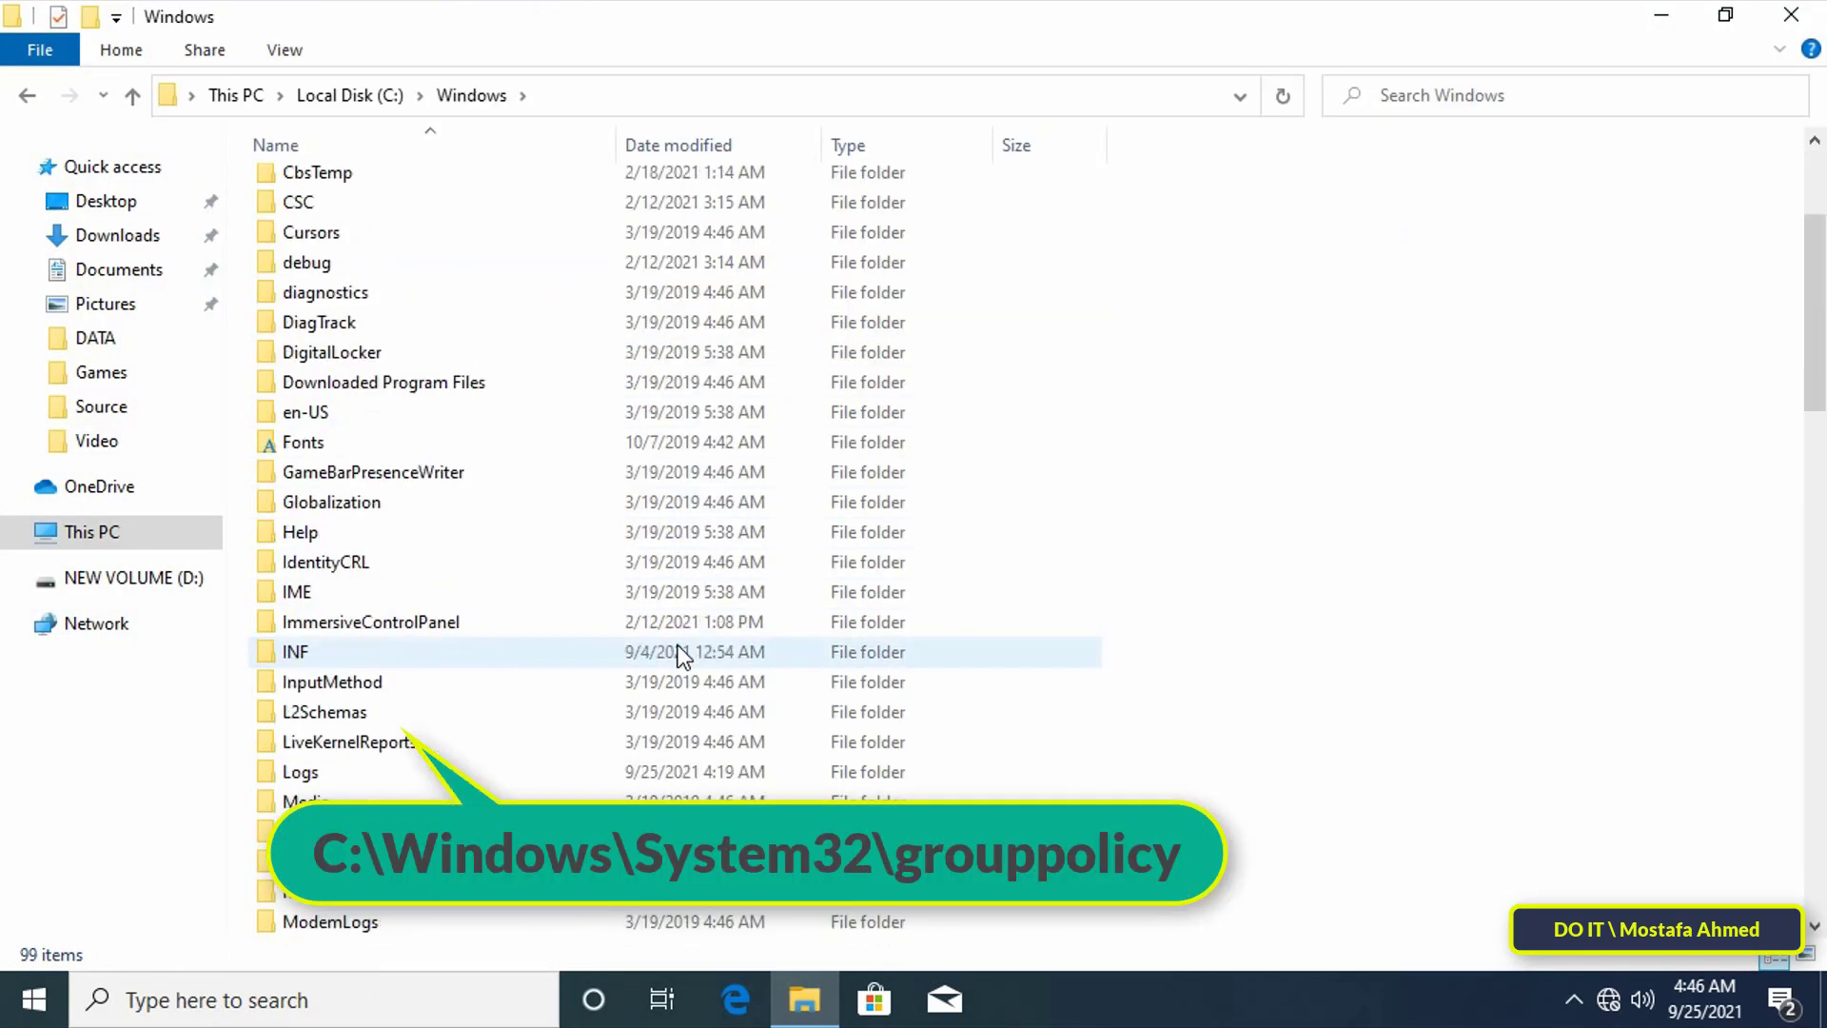
scroll(677, 652, "down", 5)
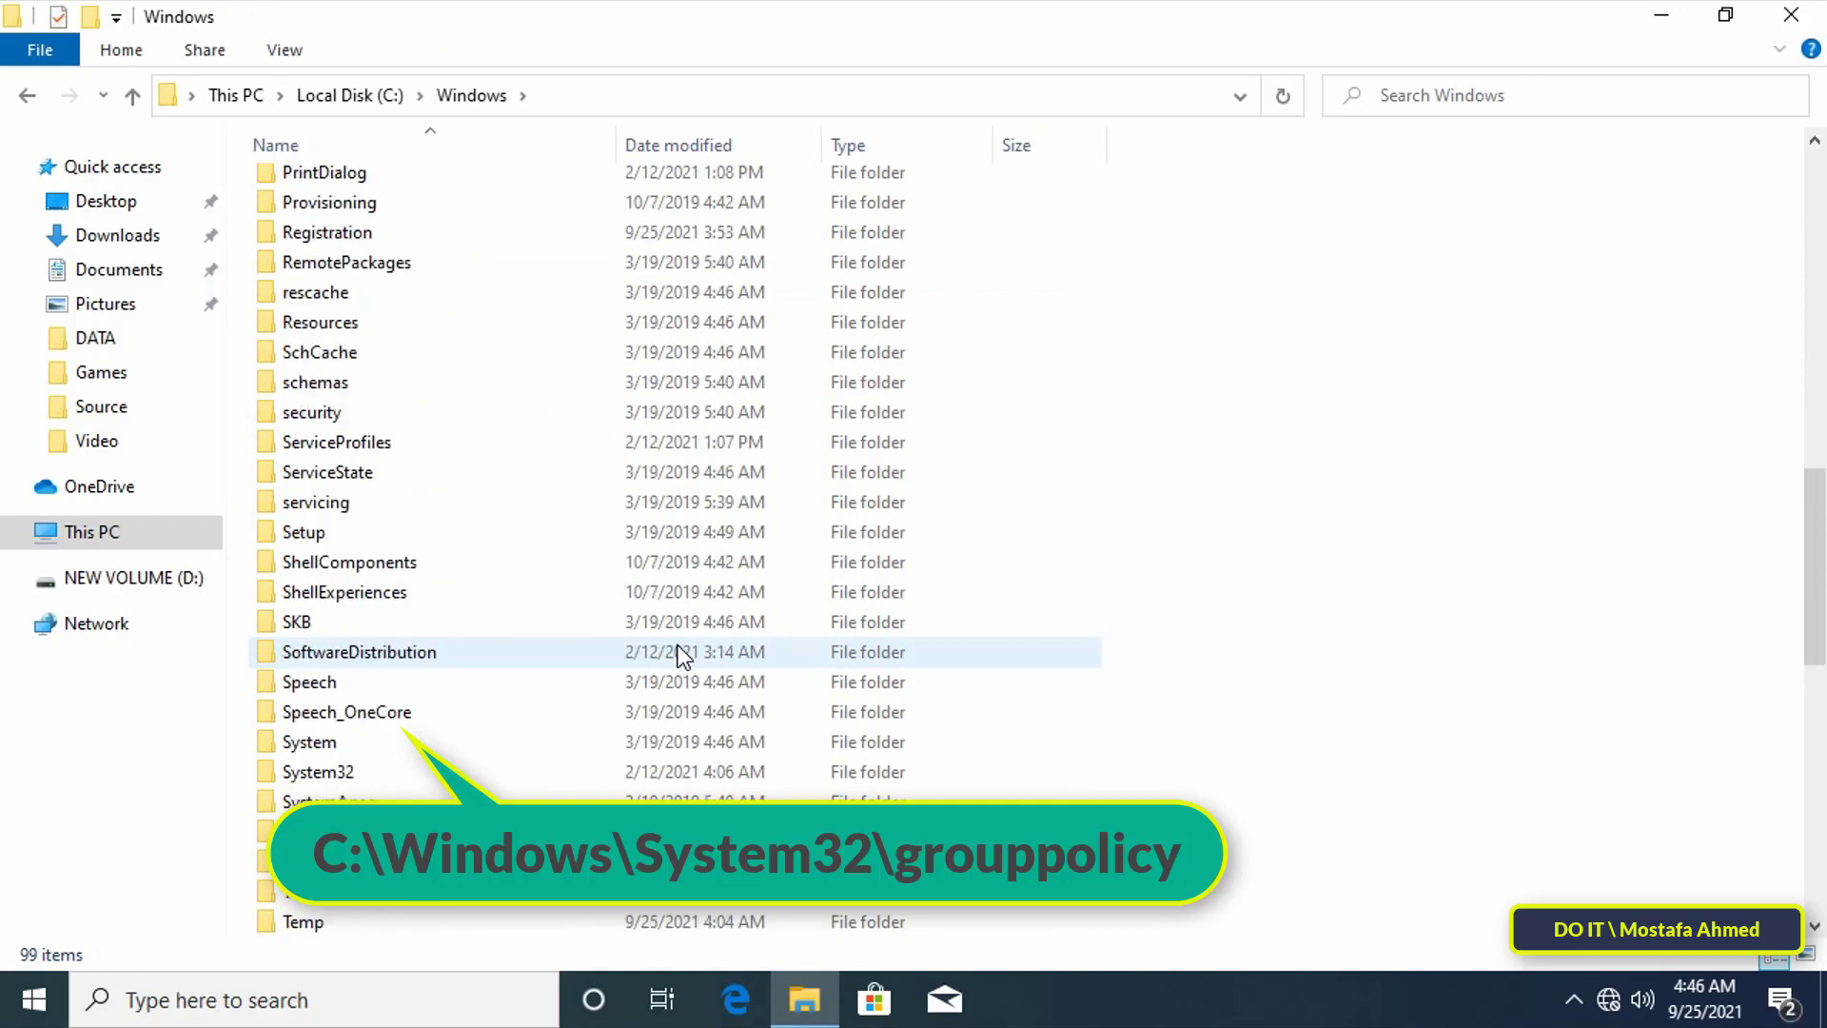
double_click(357, 598)
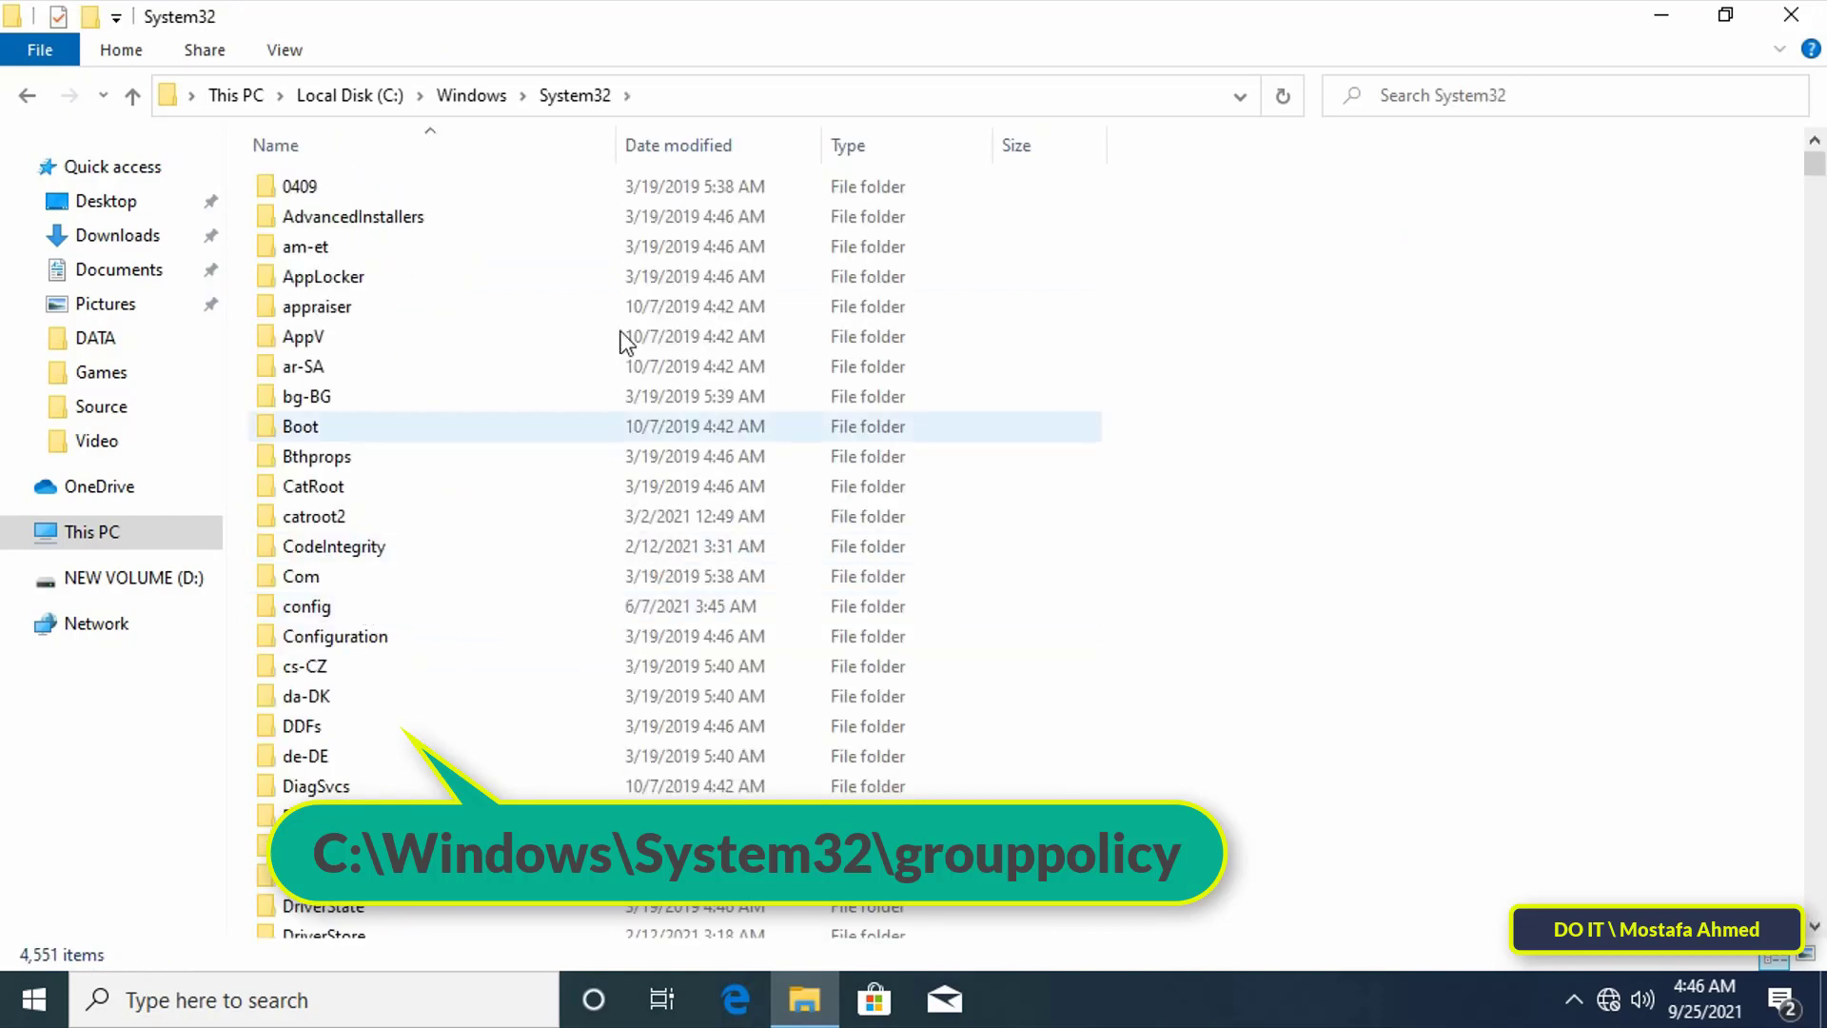
- Navigate to C:\Windows\System32\GroupPolicy via the address bar and right-click its empty area
left_click(763, 92)
left_click(766, 92)
type("\\grouppolicy")
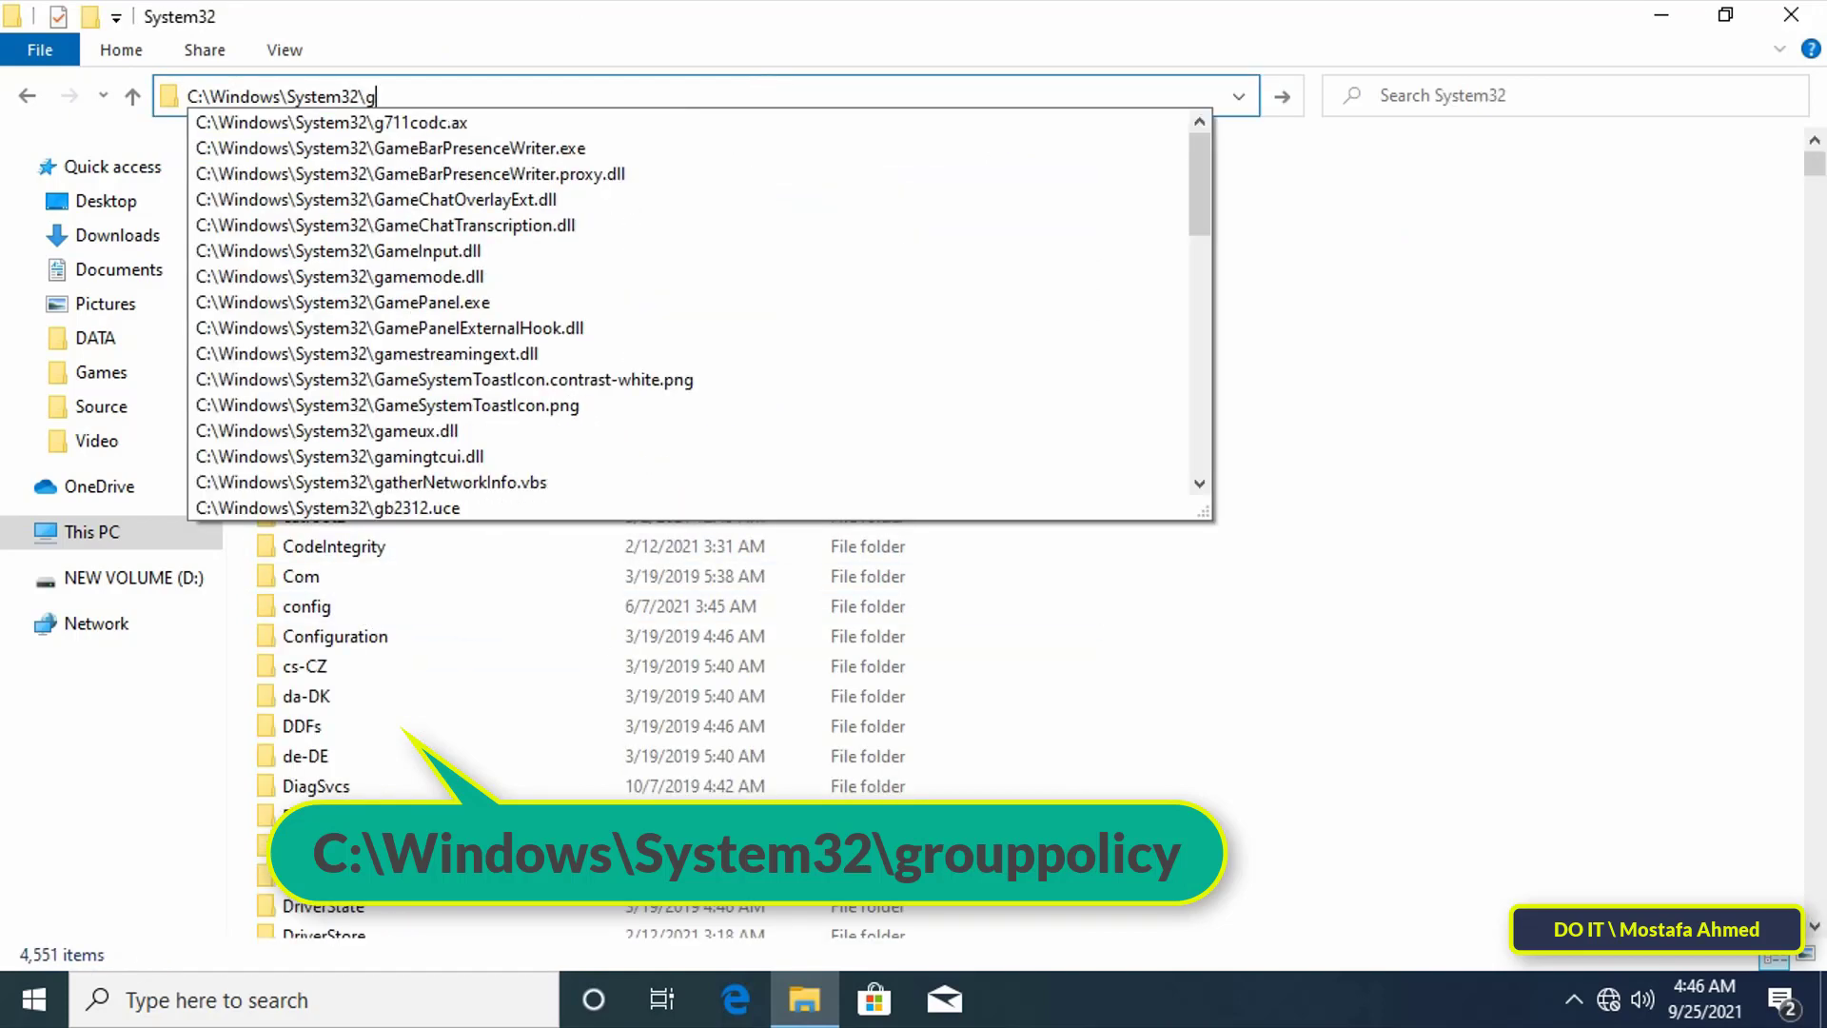
key("Down")
key("Down")
key("Return")
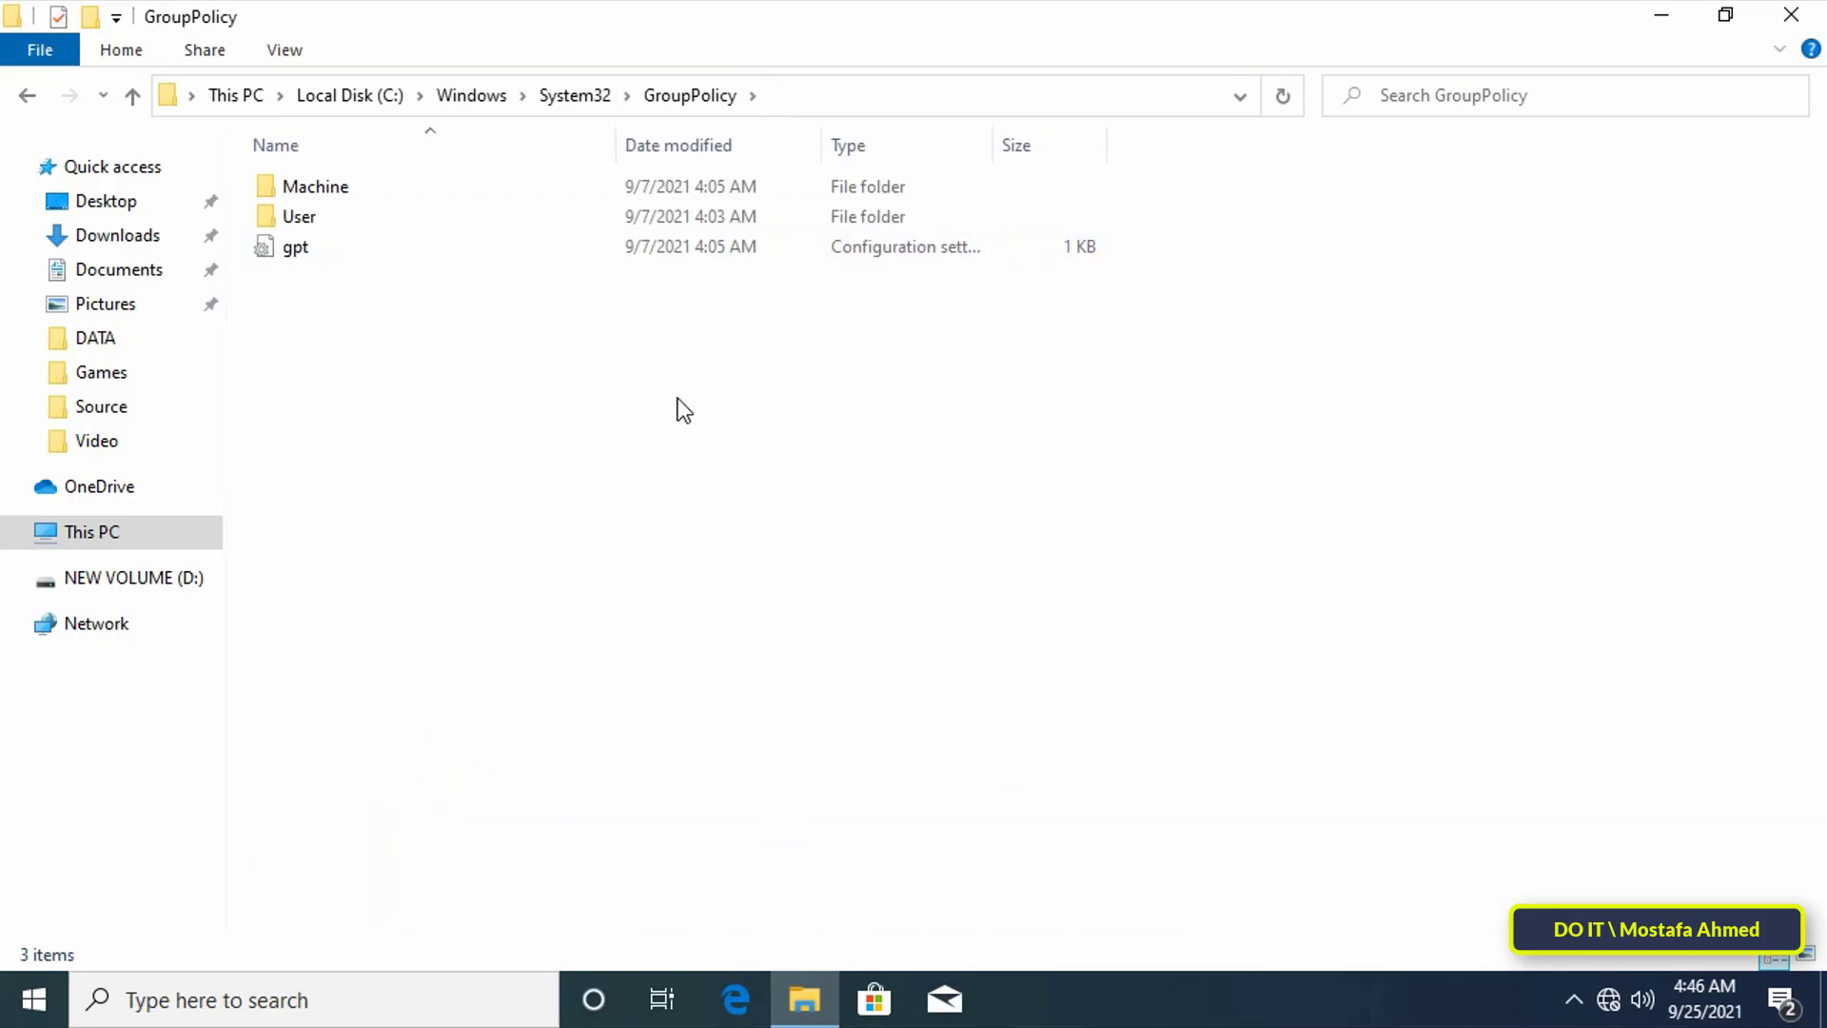
right_click(677, 398)
- Paste the backup, replace the 3 same-named files, and grant administrator permission to continue
left_click(811, 596)
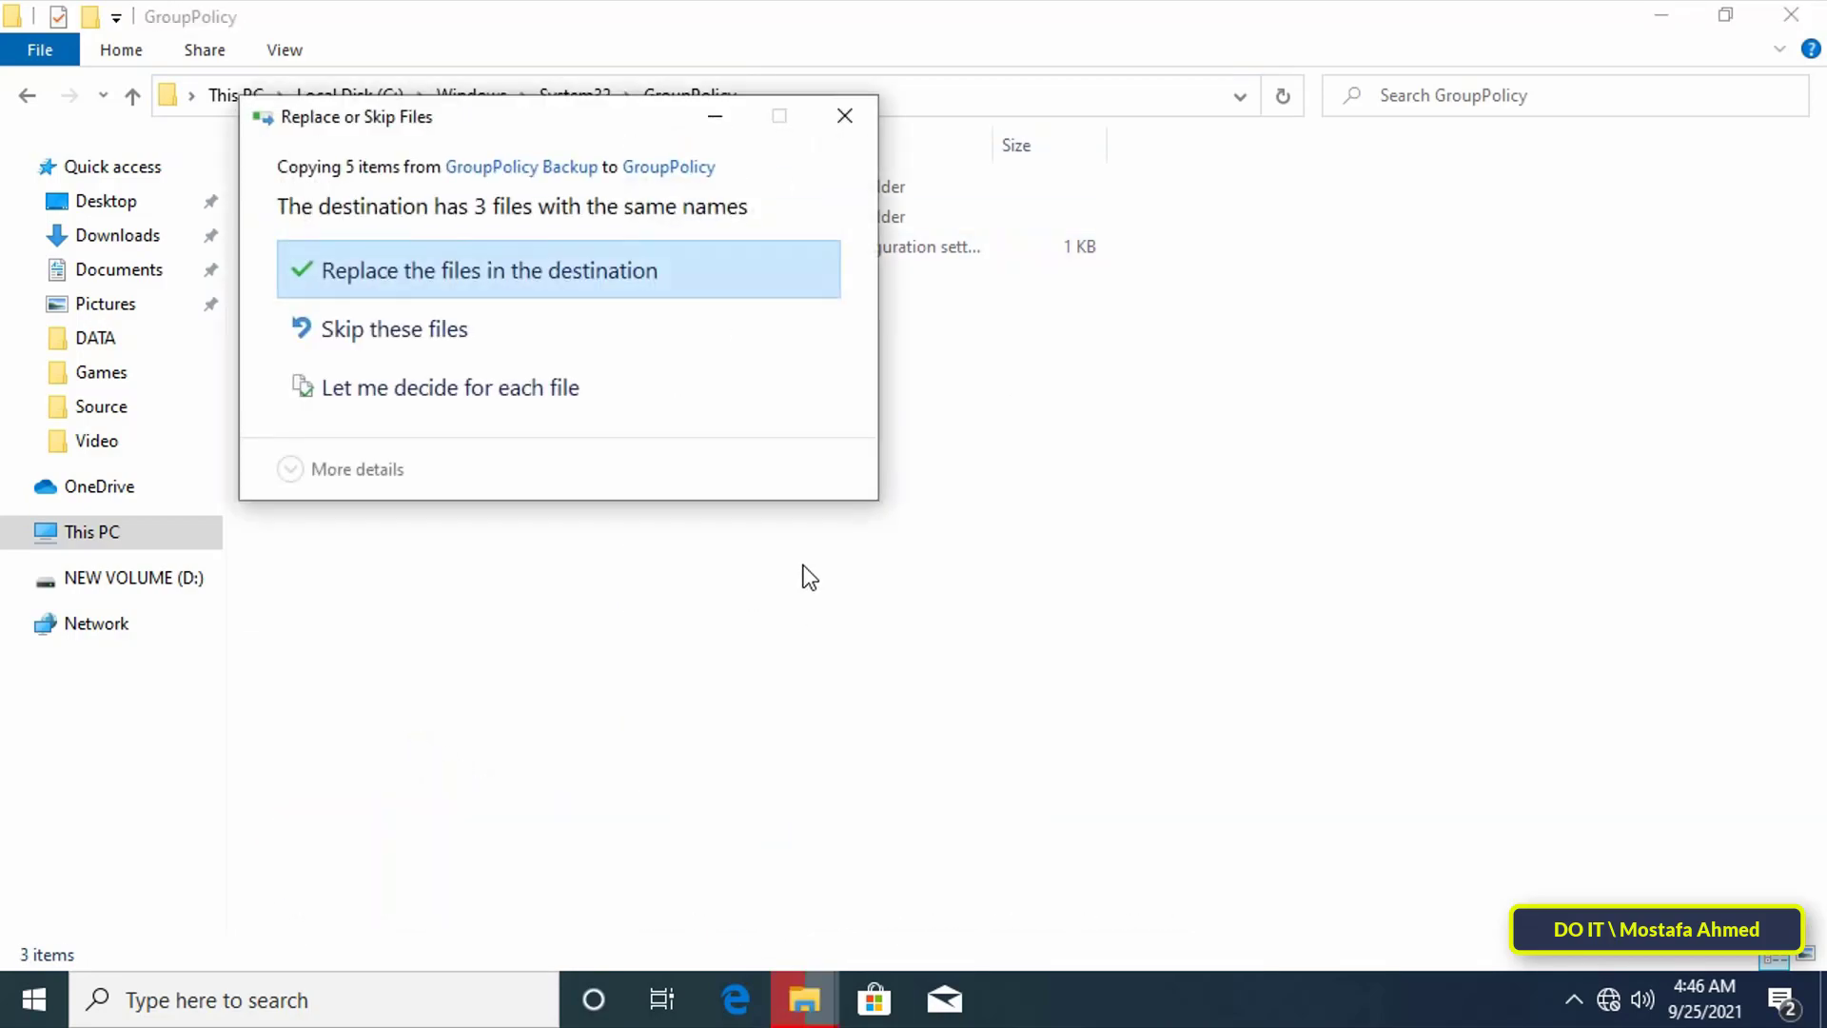
left_click(630, 278)
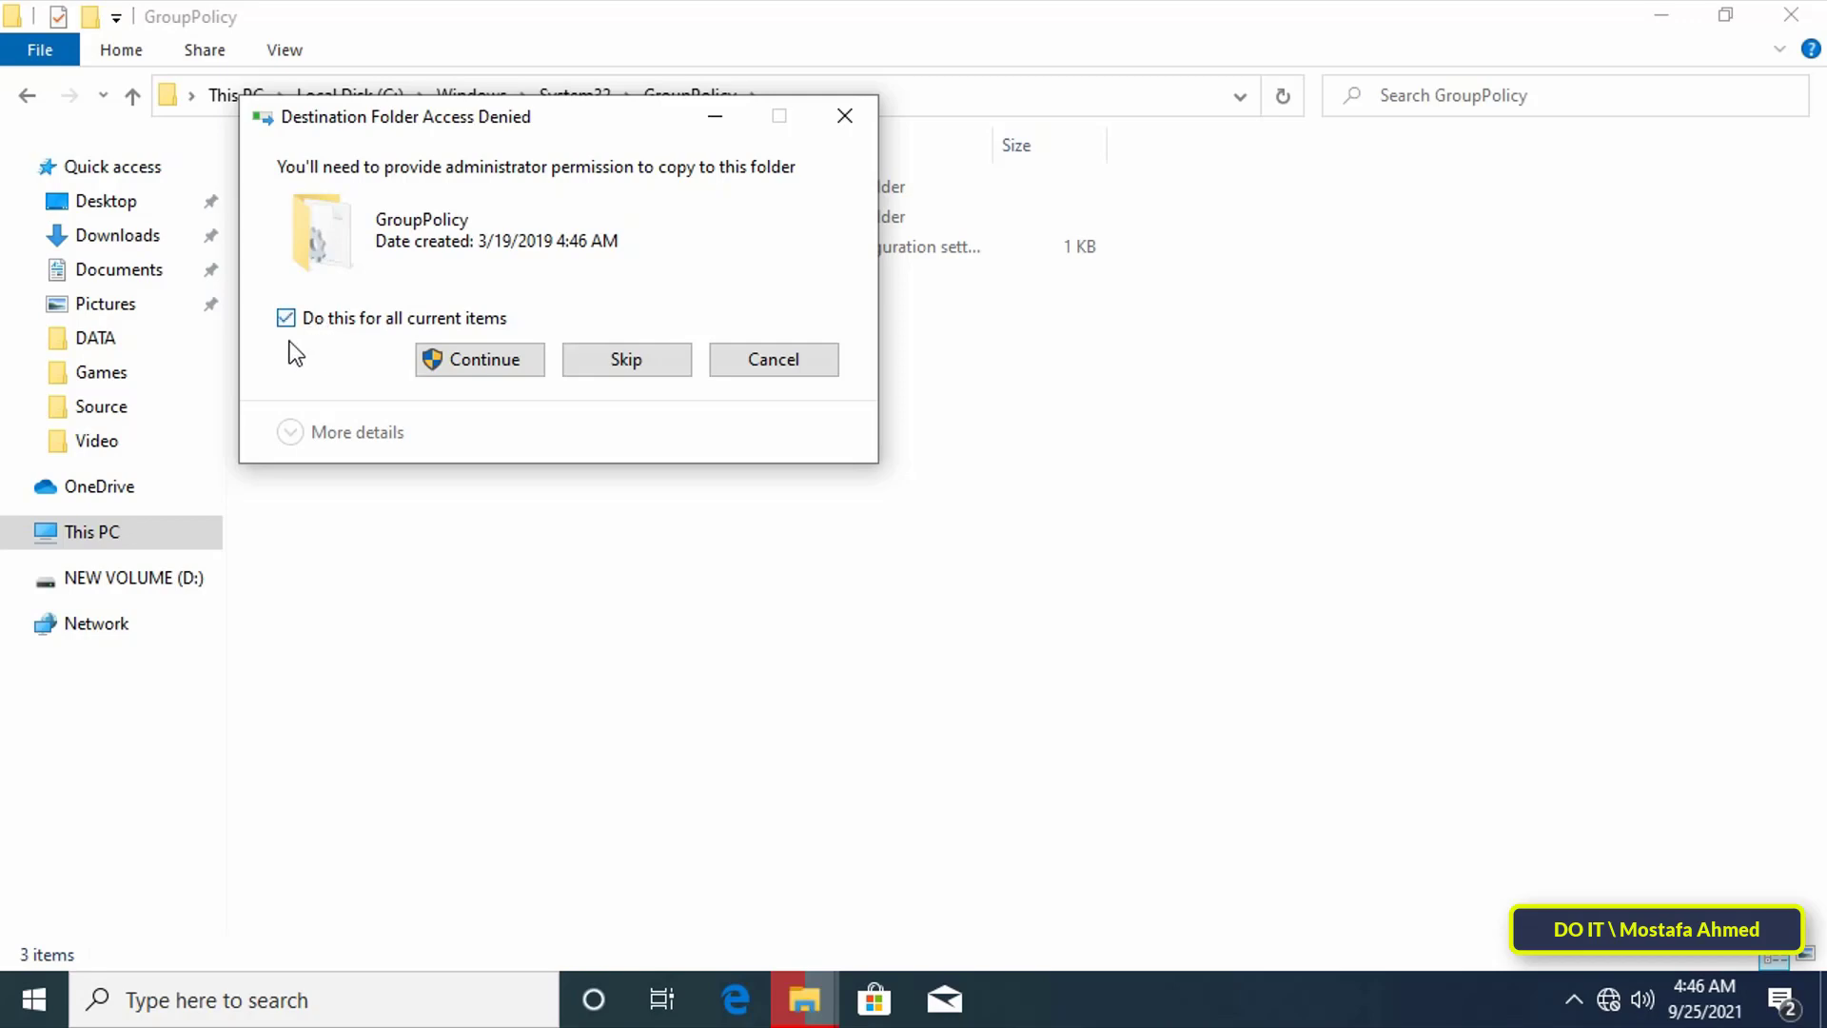
left_click(493, 359)
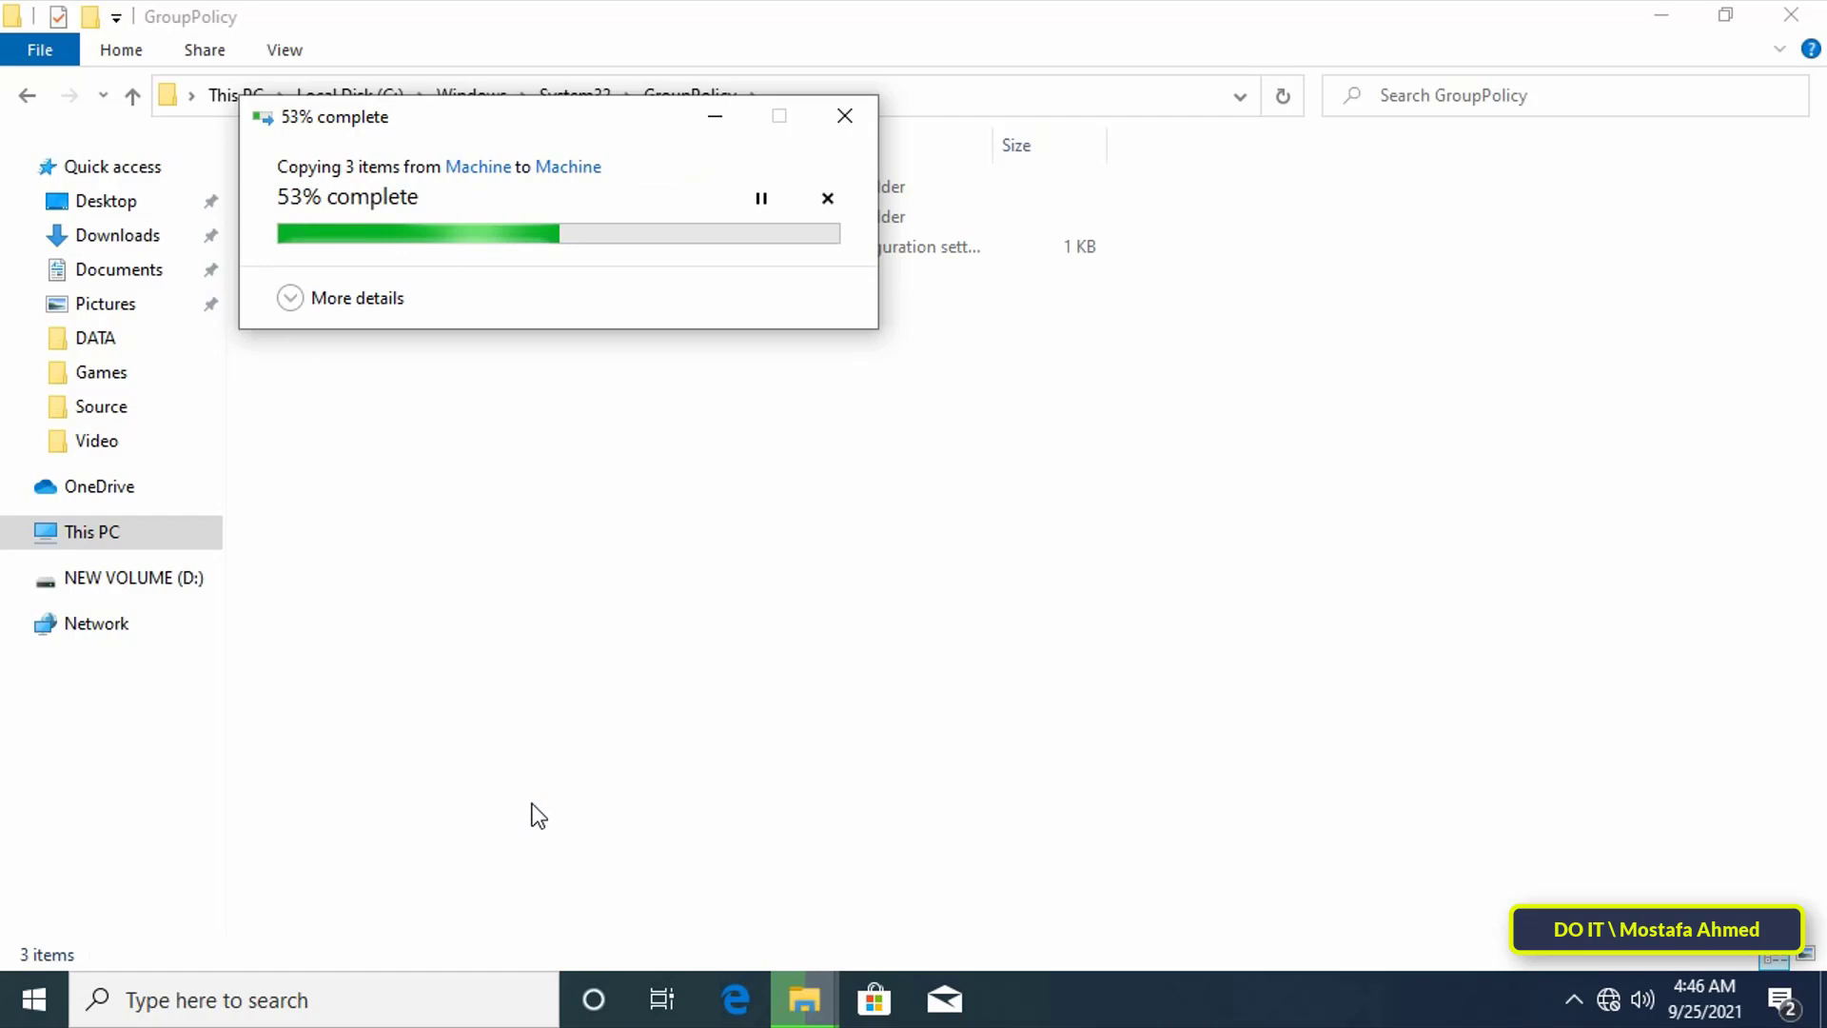